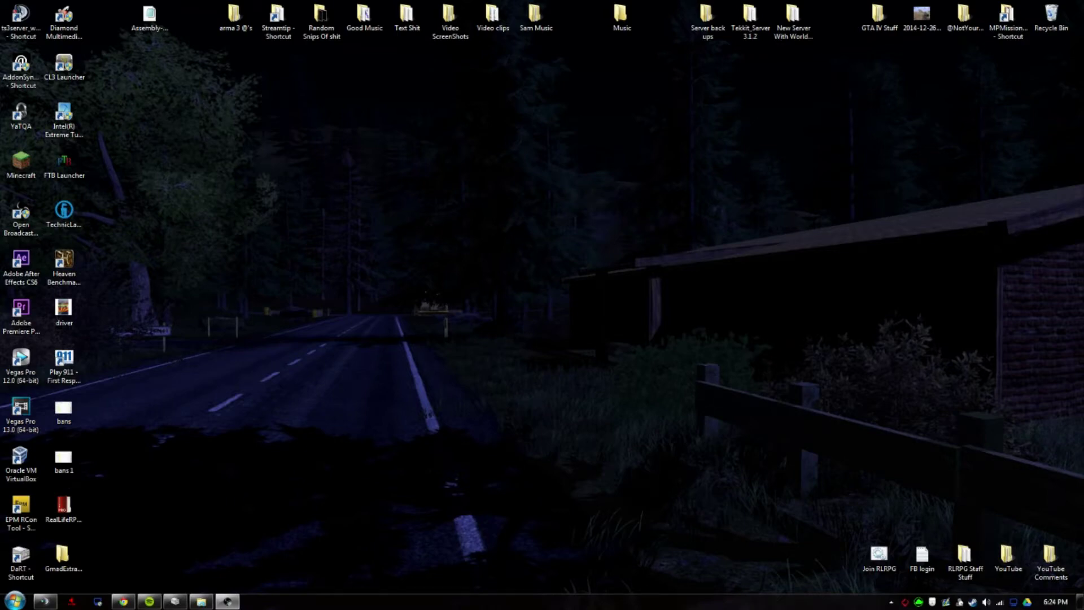
Bring Chrome back on screen, showing the Google homepage
{"action": "left_click", "coordinate": [126, 602]}
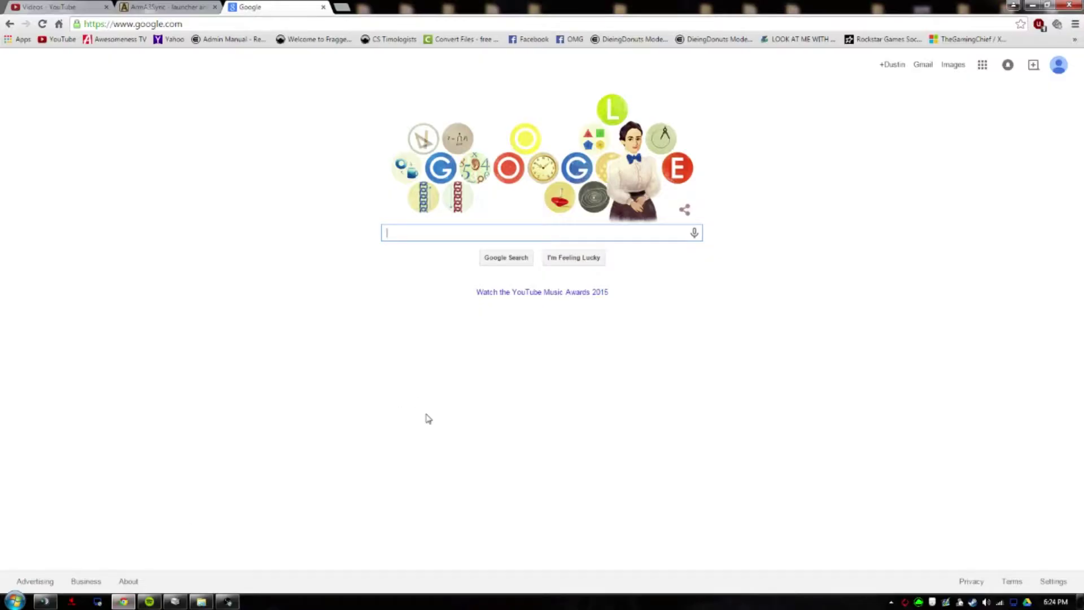
Download the ArmA3Sync installer (arma3sync-installer-1-4-58) from the Armaholic ArmA3Sync page
{"action": "left_click", "coordinate": [197, 7]}
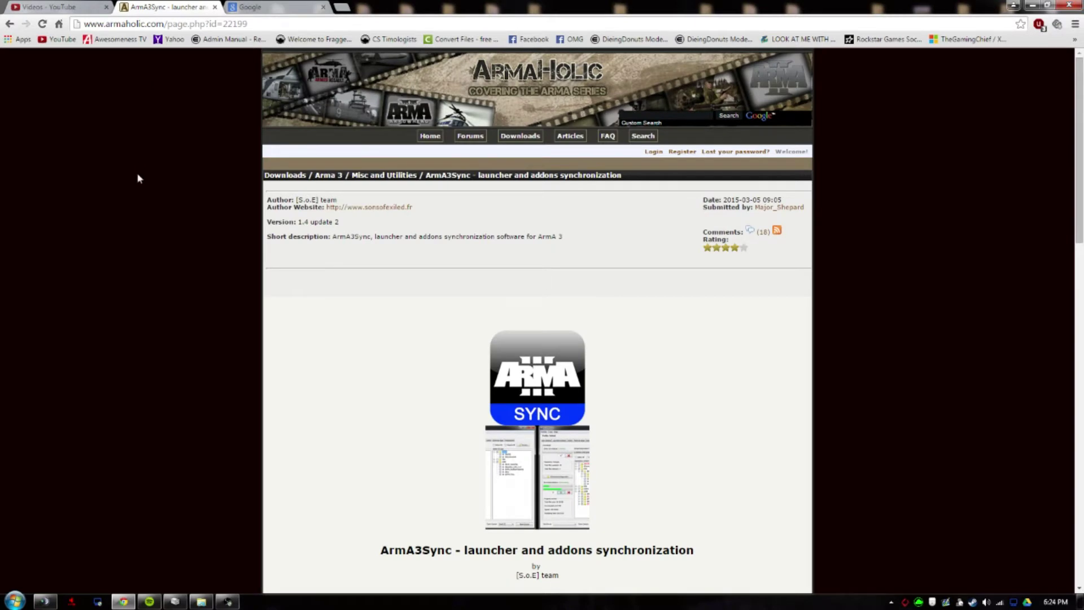
{"action": "scroll", "coordinate": [139, 178], "scroll_direction": "down", "scroll_amount": 5}
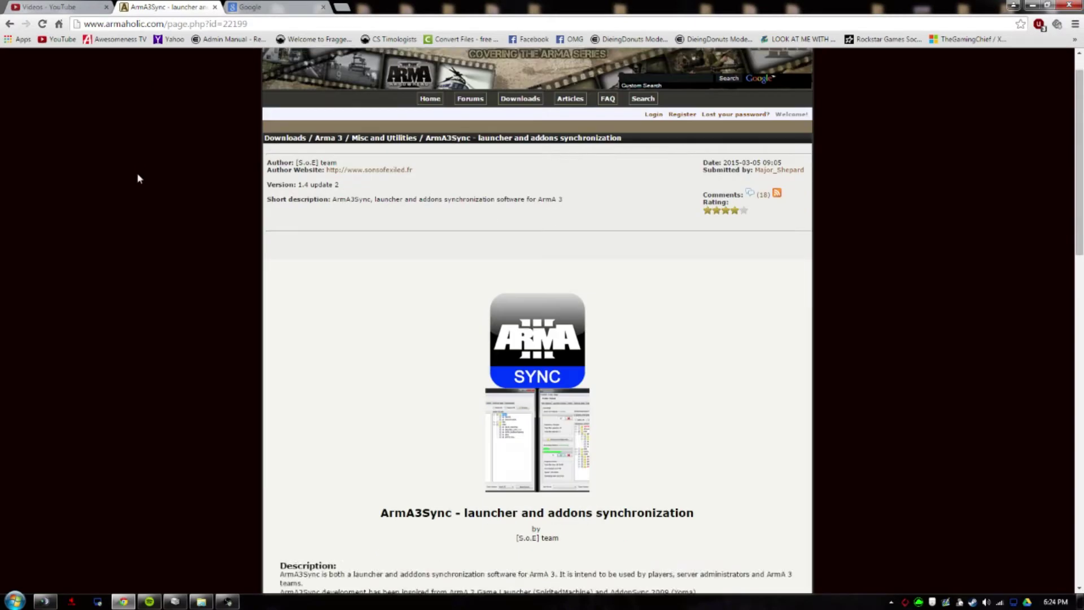
{"action": "scroll", "coordinate": [139, 179], "scroll_direction": "down", "scroll_amount": 12}
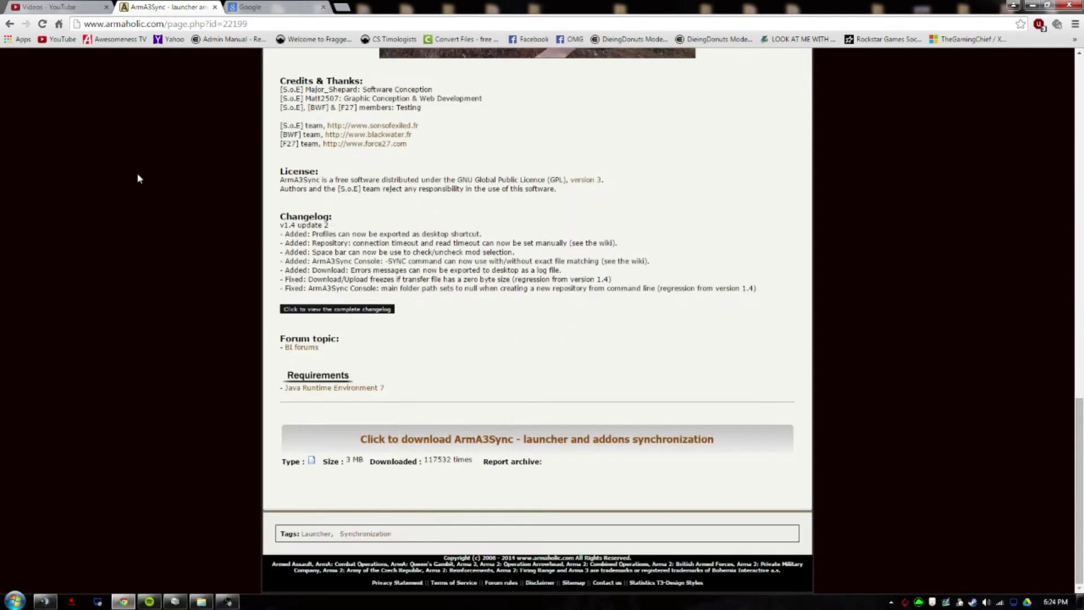
{"action": "left_click", "coordinate": [522, 442]}
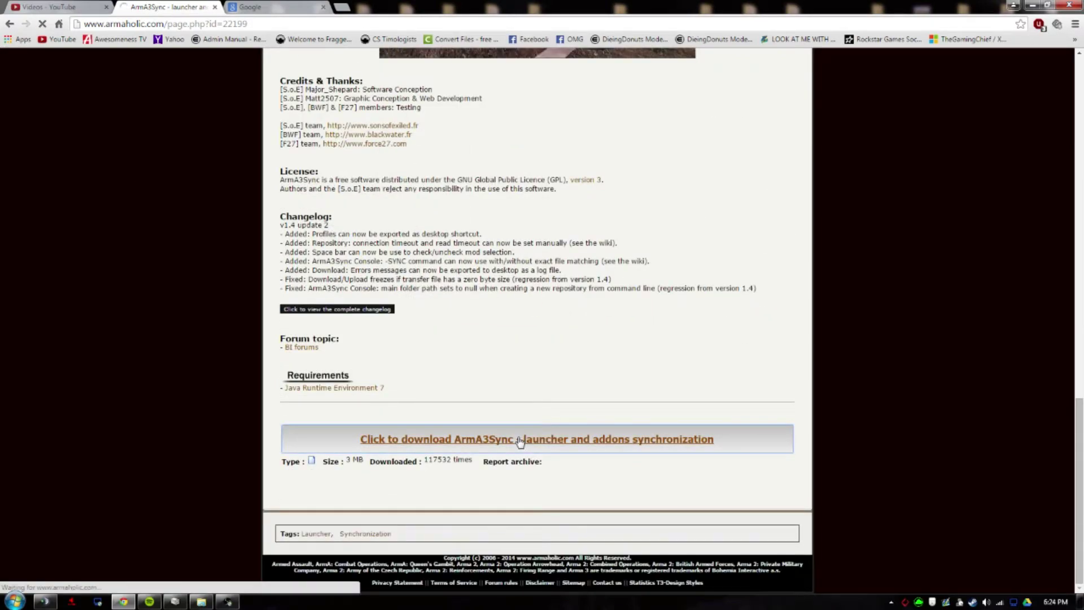
{"action": "scroll", "coordinate": [293, 317], "scroll_direction": "down", "scroll_amount": 18}
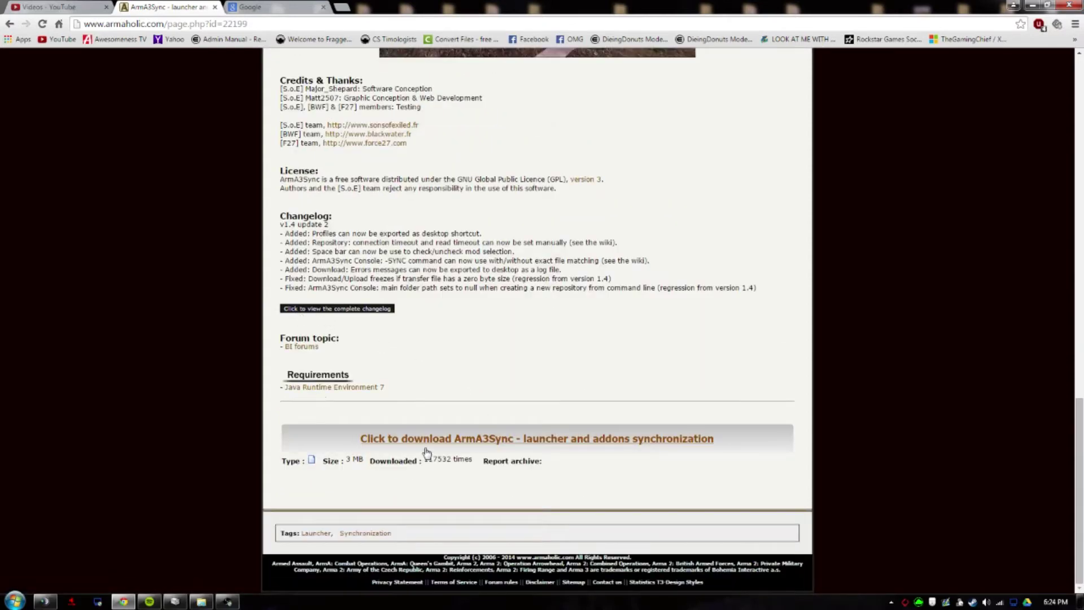
{"action": "left_click", "coordinate": [426, 449]}
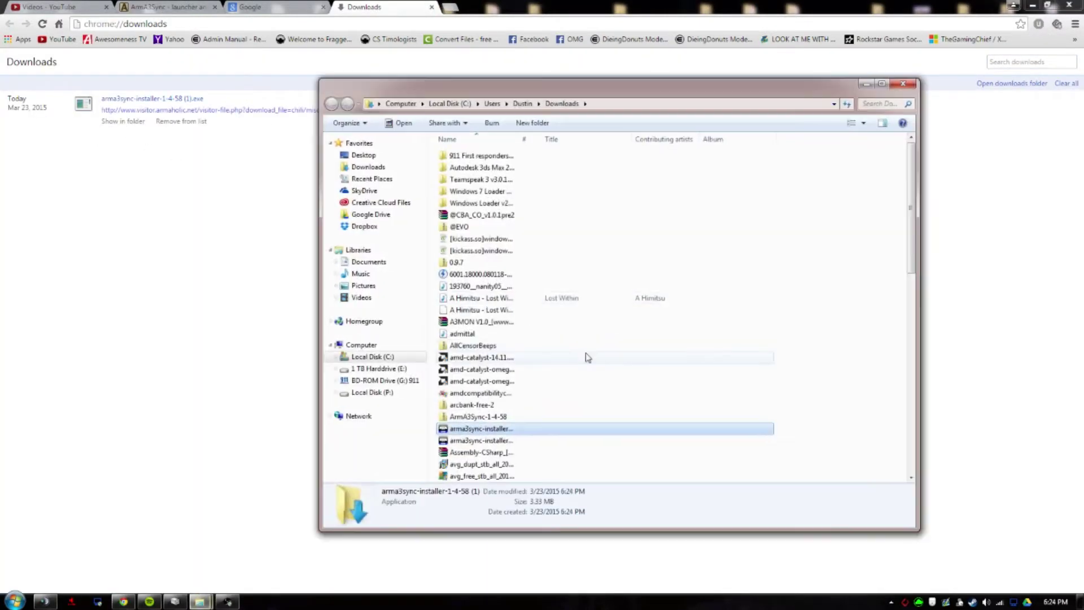
Run the ArmA3Sync installer, accepting the licence, up to the destination-folder step
{"action": "double_click", "coordinate": [477, 428]}
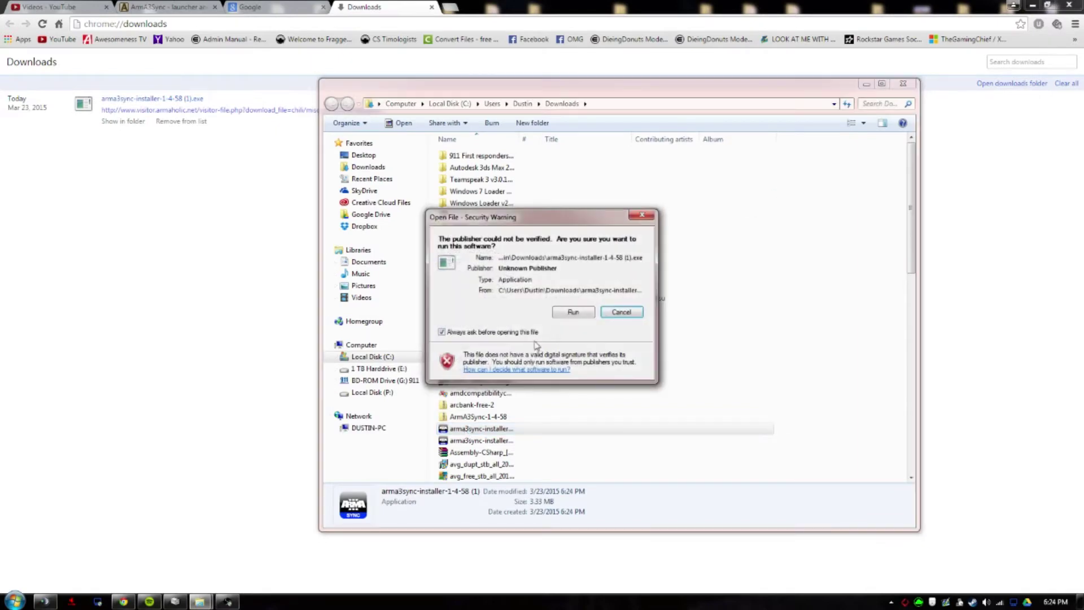
{"action": "left_click", "coordinate": [573, 312]}
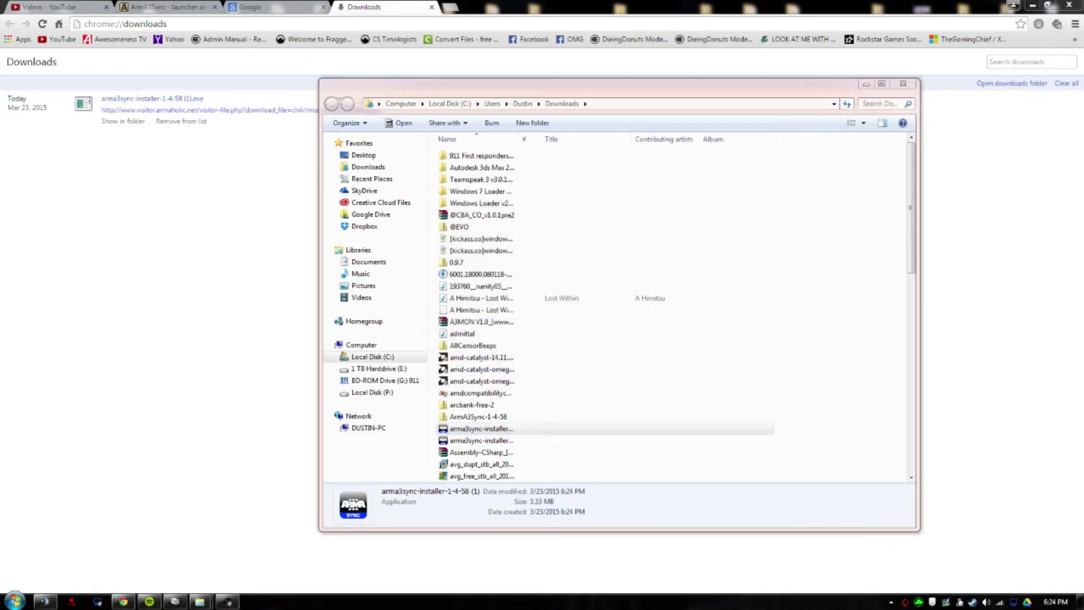
{"action": "left_click", "coordinate": [866, 83]}
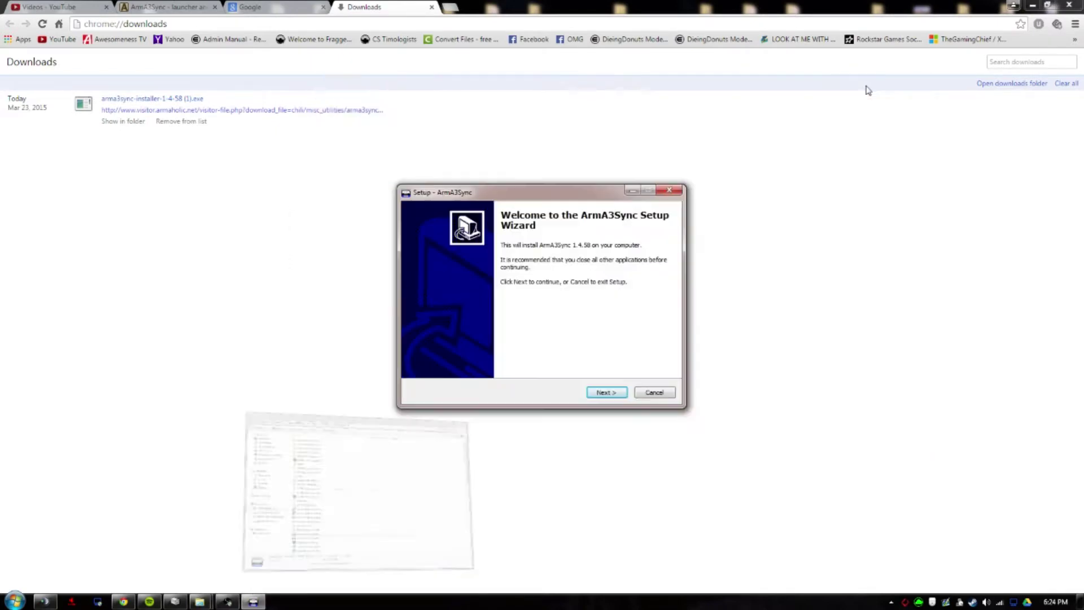
{"action": "left_click", "coordinate": [603, 395]}
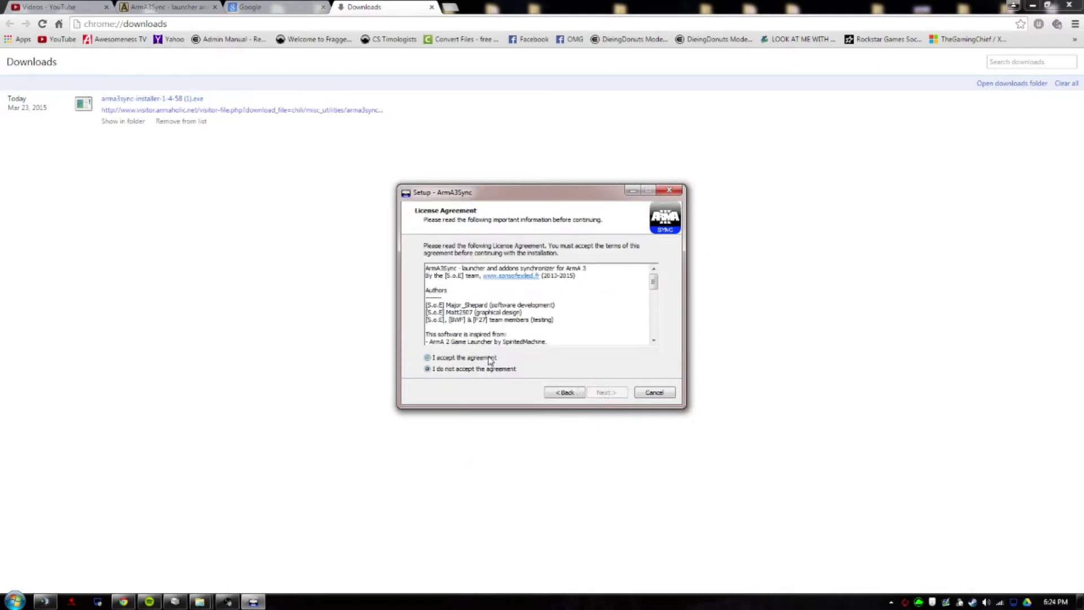
{"action": "left_click", "coordinate": [490, 359]}
{"action": "left_click", "coordinate": [606, 392]}
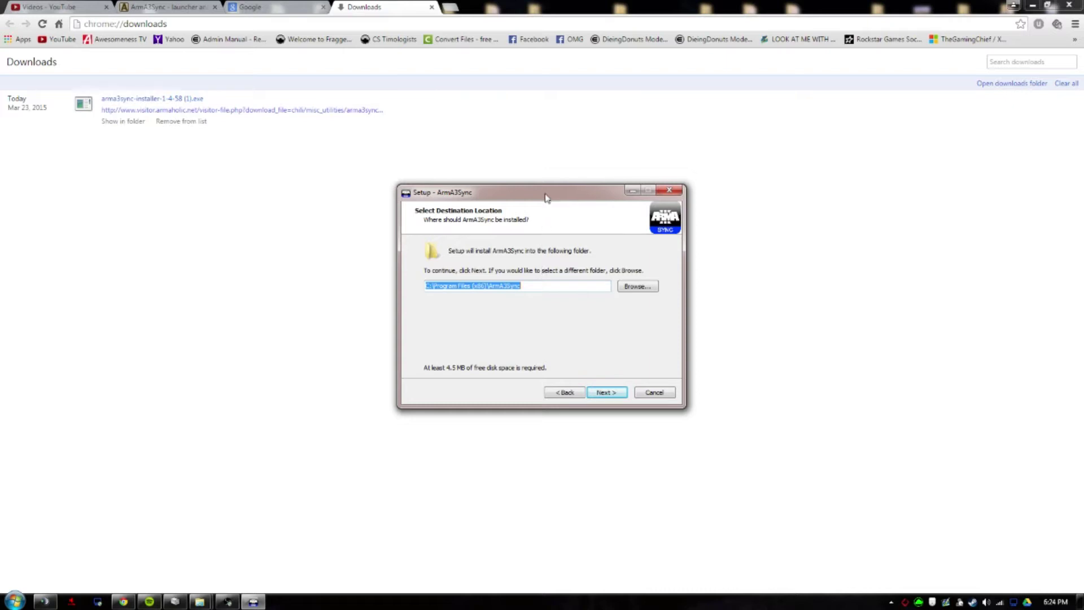
{"action": "mouse_move", "coordinate": [546, 197]}
{"action": "left_mouse_down"}
{"action": "mouse_move", "coordinate": [487, 172]}
{"action": "mouse_move", "coordinate": [443, 175]}
{"action": "left_mouse_up"}
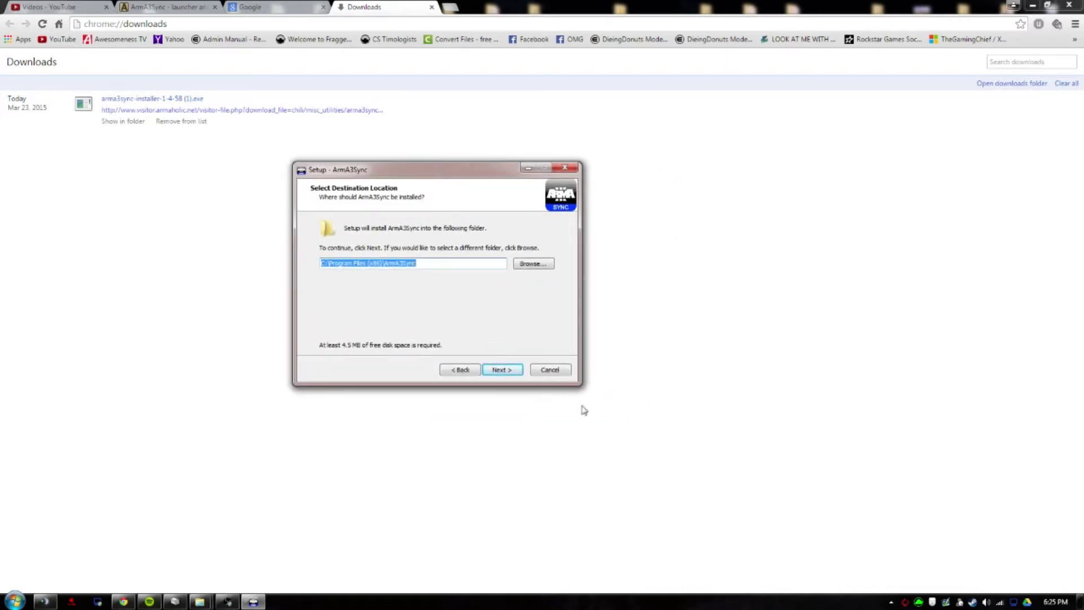
Cancel ArmA3Sync setup without installing and bring up the Start menu
{"action": "left_click", "coordinate": [550, 370]}
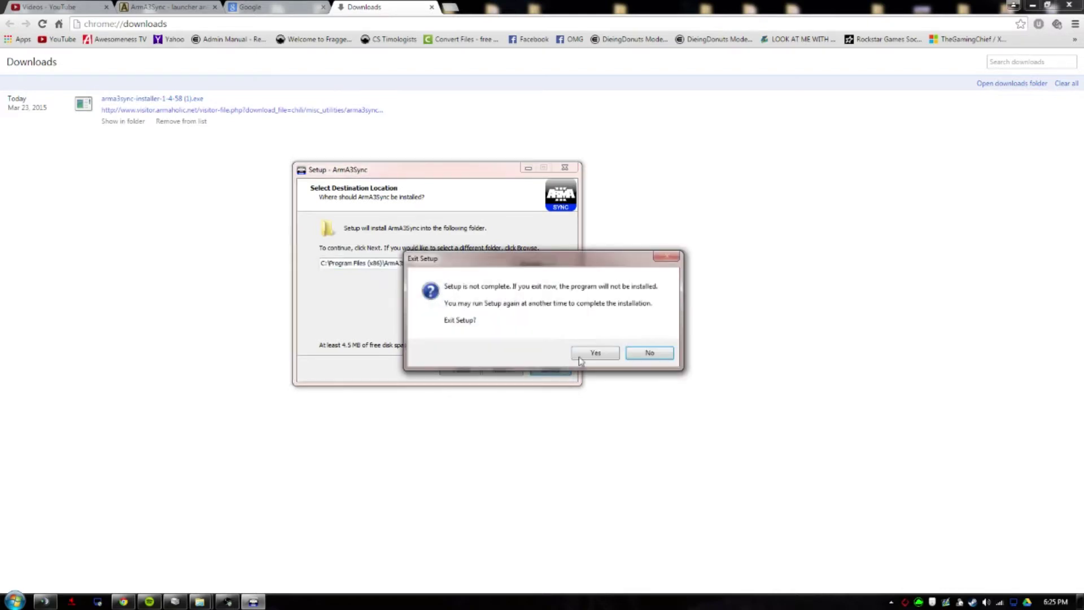
{"action": "left_click", "coordinate": [591, 352]}
{"action": "left_click", "coordinate": [14, 601]}
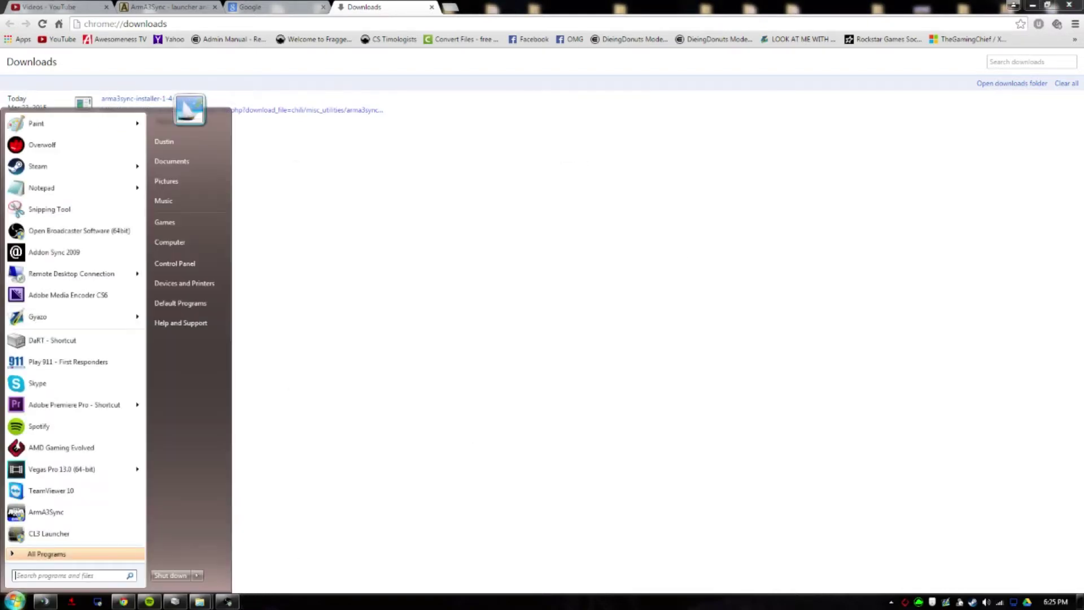
Launch the installed ArmA3Sync, close Chrome's Downloads and ArmA3Sync tabs, and minimize Chrome
{"action": "left_click", "coordinate": [69, 517]}
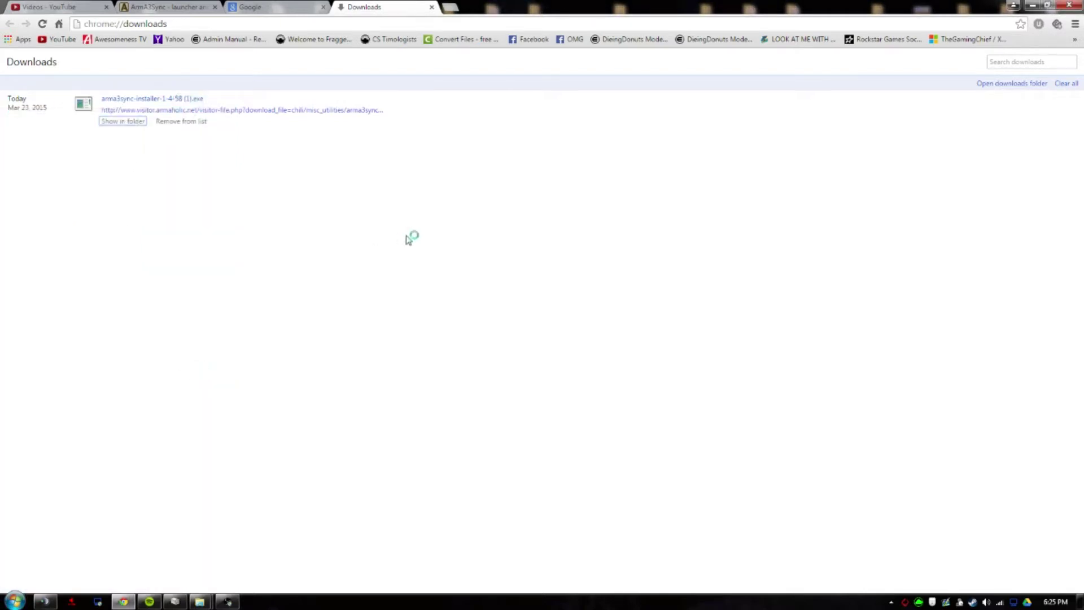
{"action": "left_click", "coordinate": [432, 8]}
{"action": "left_click_drag", "start_coordinate": [182, 4], "coordinate": [311, 6]}
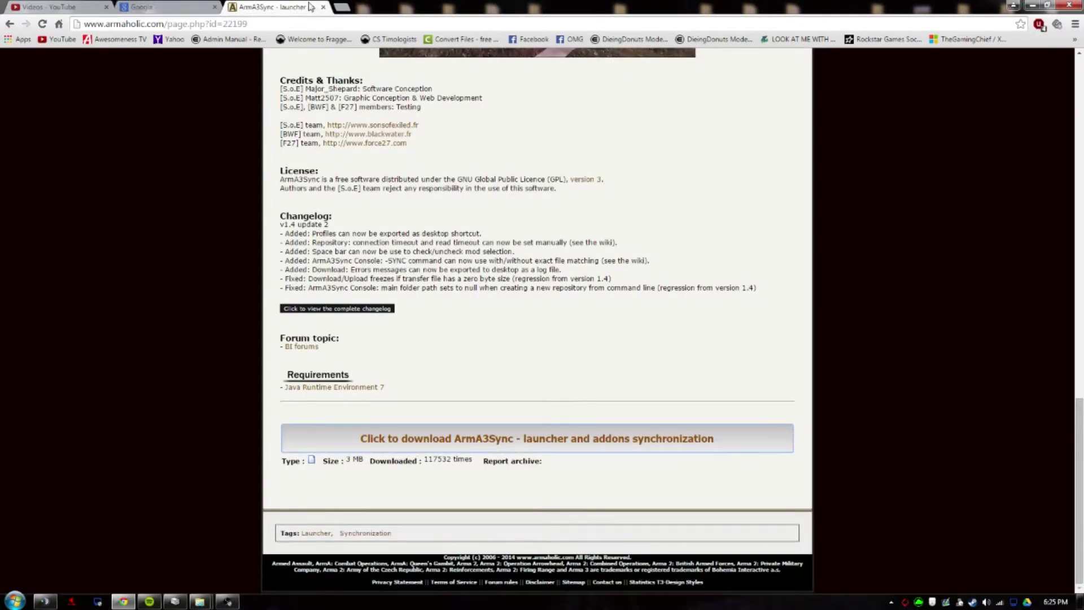
{"action": "left_click", "coordinate": [324, 7]}
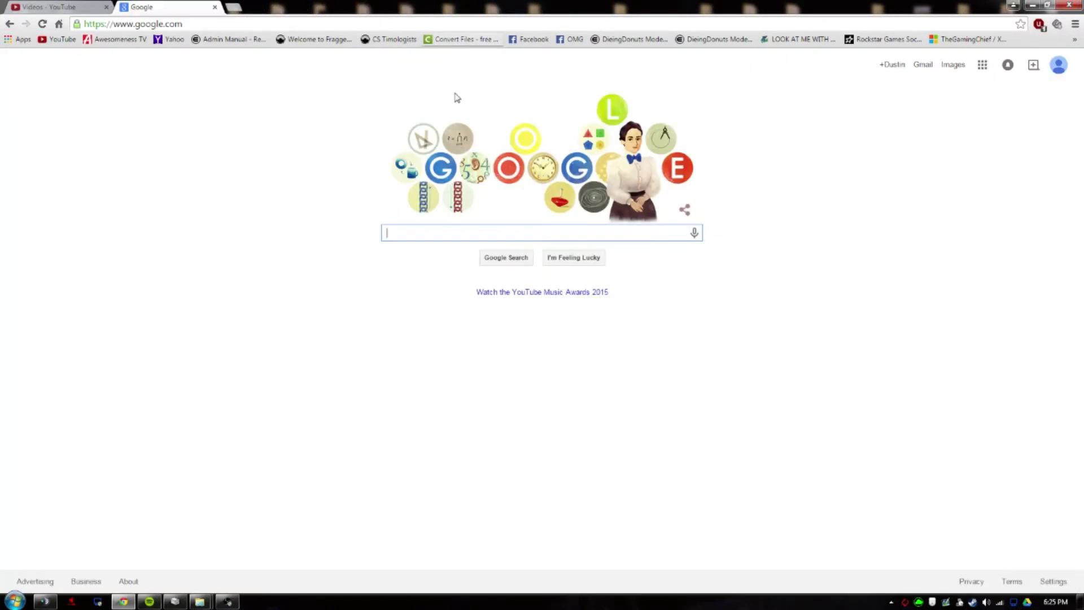
{"action": "left_click", "coordinate": [1032, 5]}
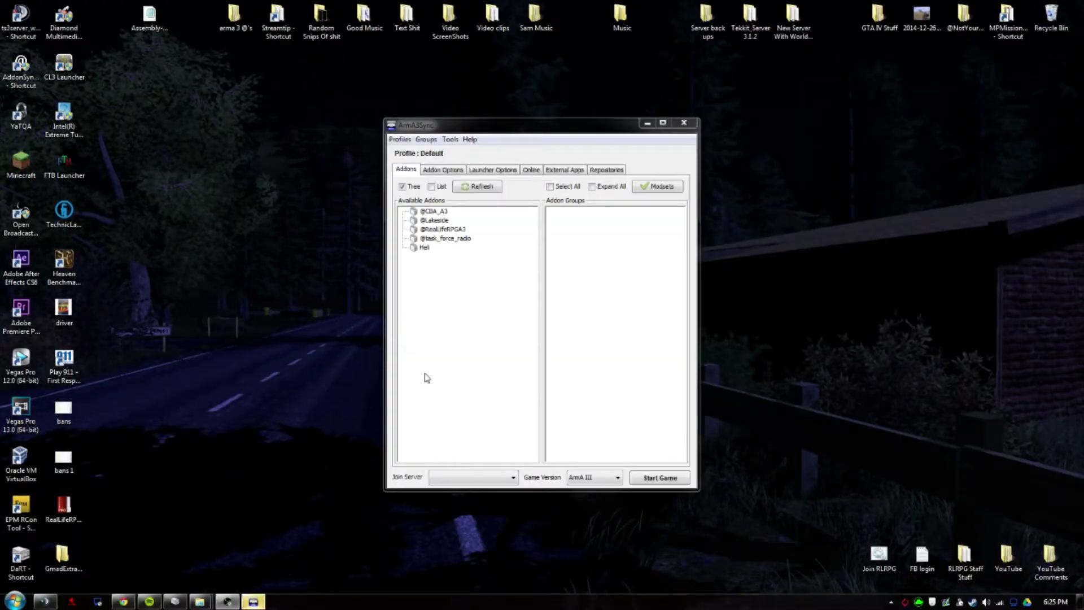
Add the Real Life RPG A3 repository by importing ftp://142.4.218.168/.a3s/autoconfig
{"action": "left_click", "coordinate": [595, 171]}
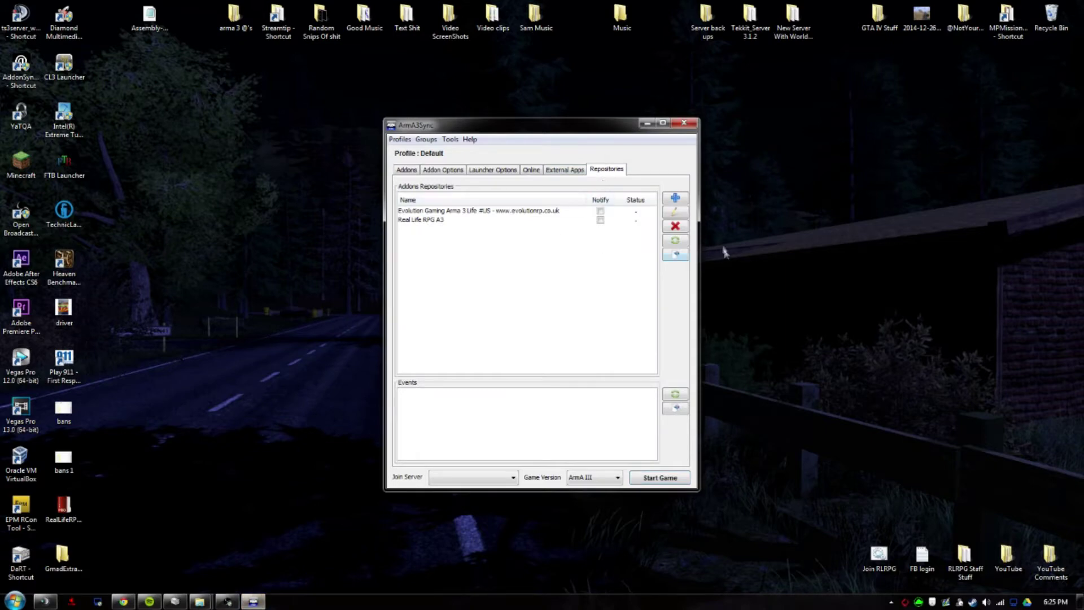
{"action": "left_click", "coordinate": [679, 198]}
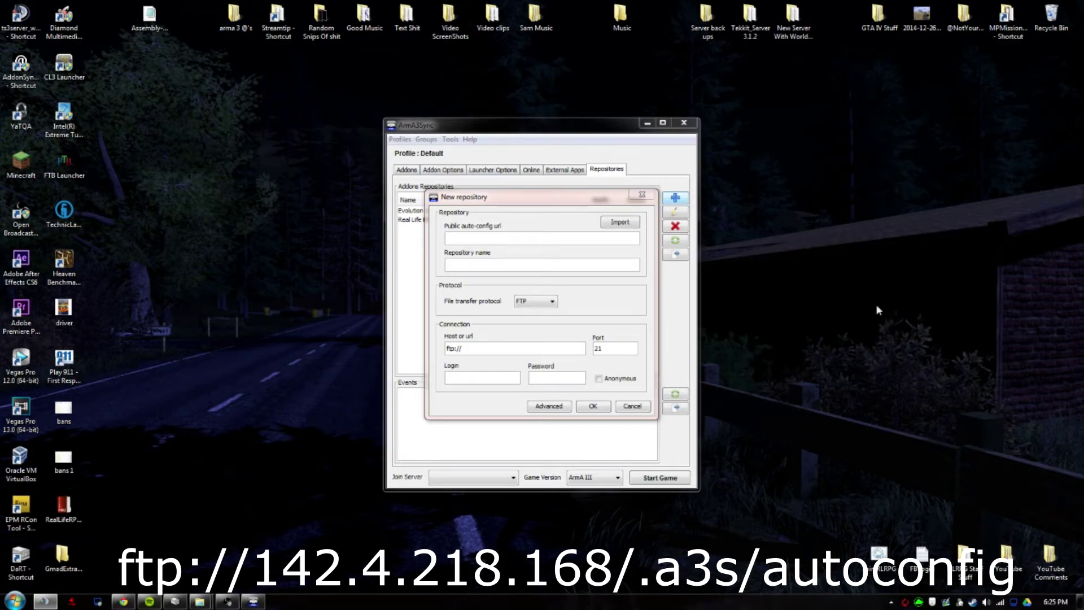
{"action": "left_click", "coordinate": [539, 244]}
{"action": "type", "text": "ftp://142.4.218.168/.a3s/autoconfig"}
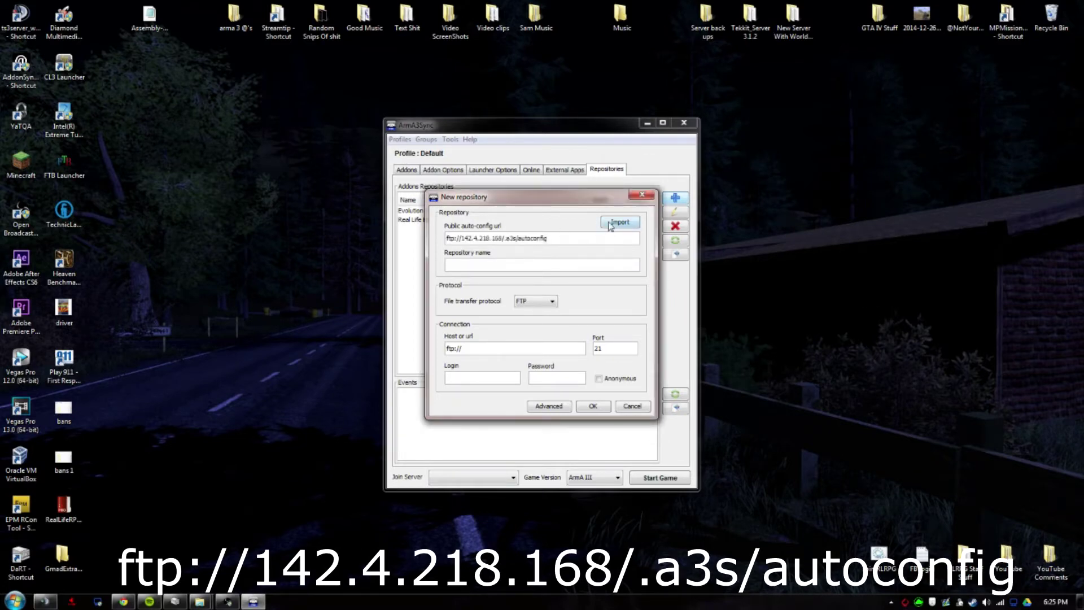
{"action": "left_click", "coordinate": [609, 224]}
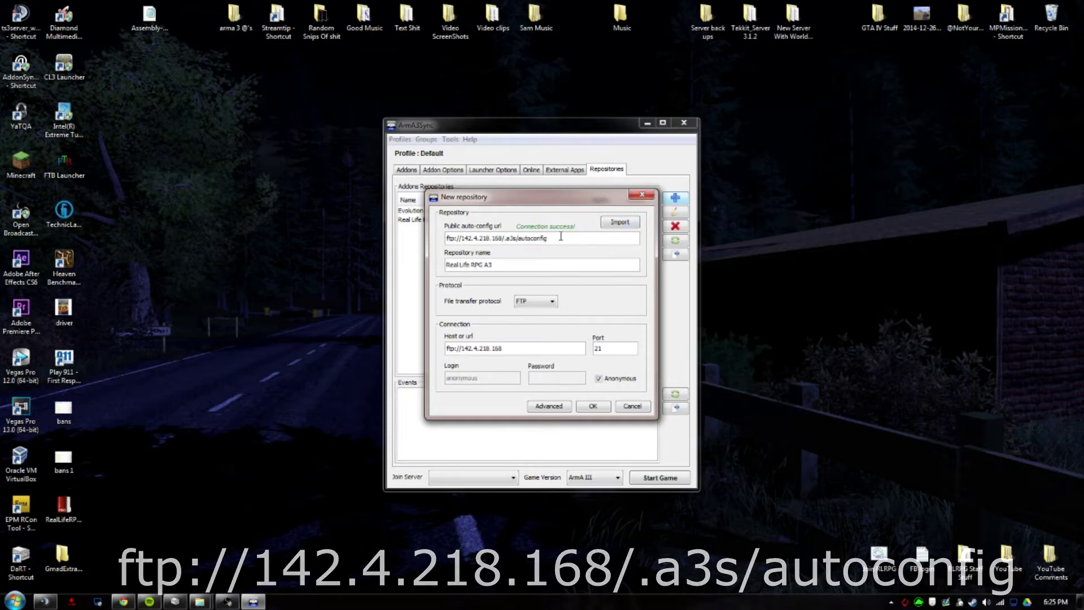
{"action": "left_click", "coordinate": [587, 407]}
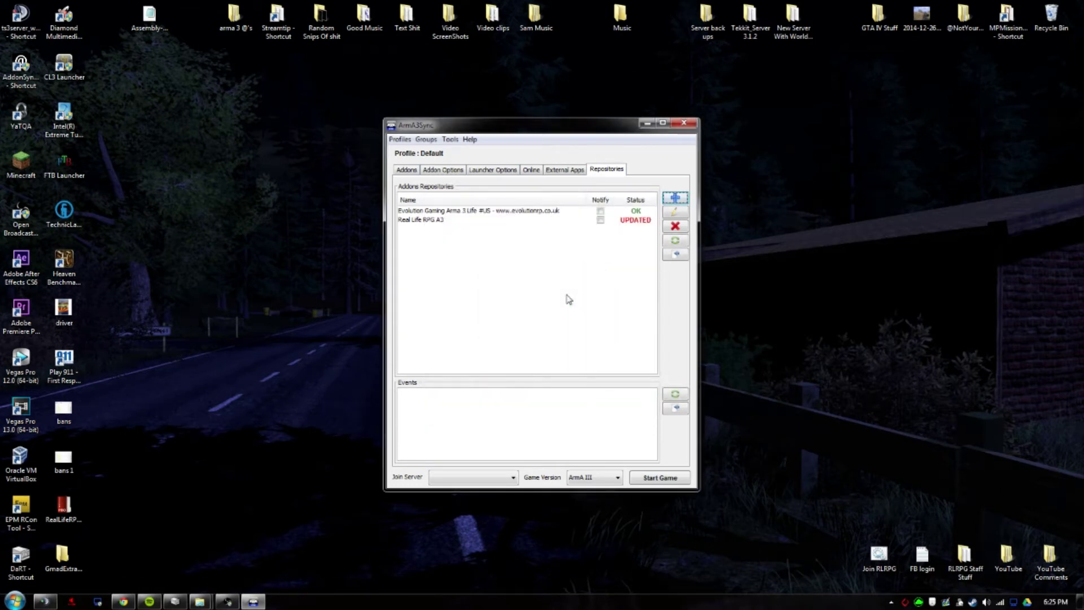
{"action": "left_click", "coordinate": [516, 222]}
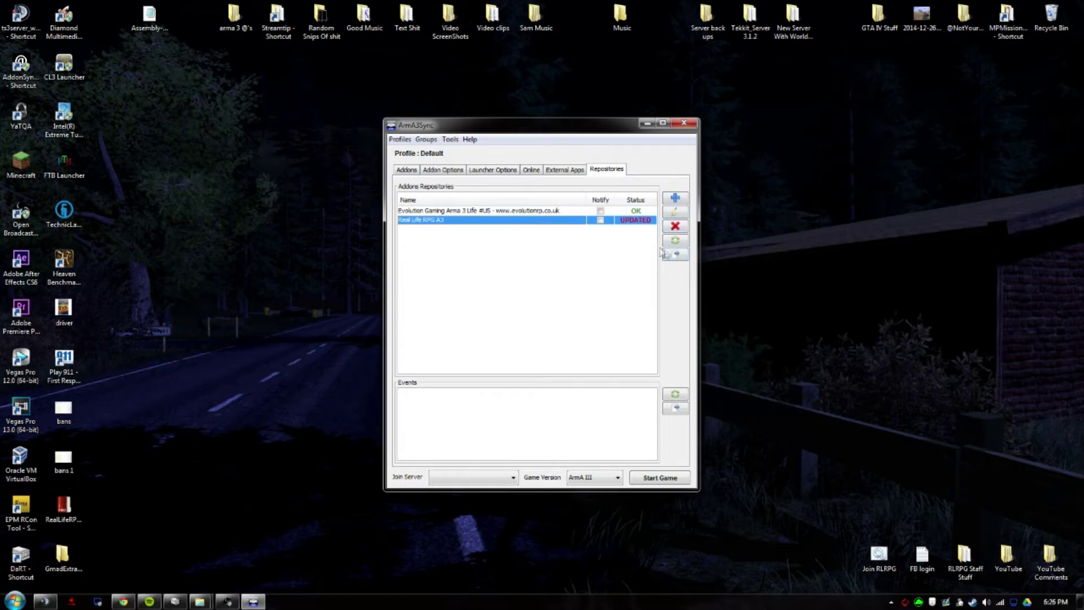
{"action": "left_click", "coordinate": [674, 257]}
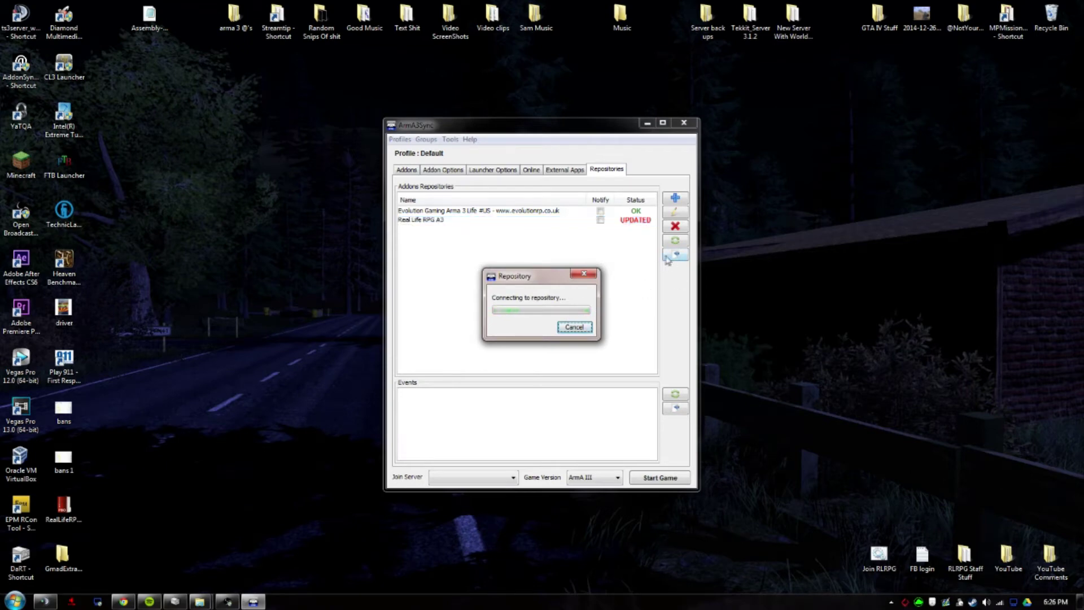
{"action": "left_click", "coordinate": [463, 226]}
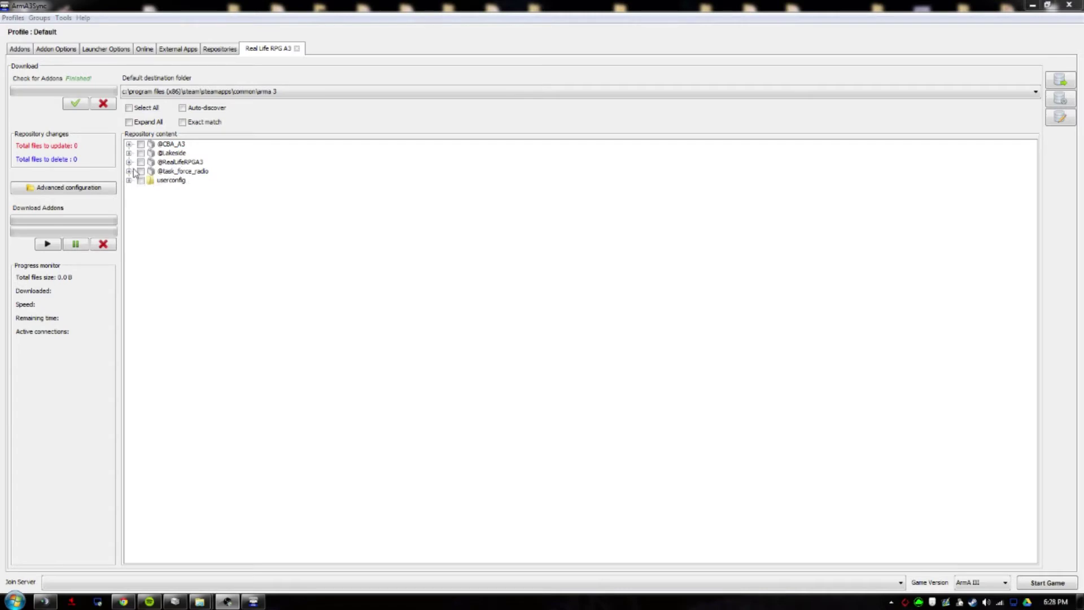
Mark all Real Life RPG A3 addons, download them, acknowledge completion, and minimize ArmA3Sync
{"action": "left_click", "coordinate": [141, 109]}
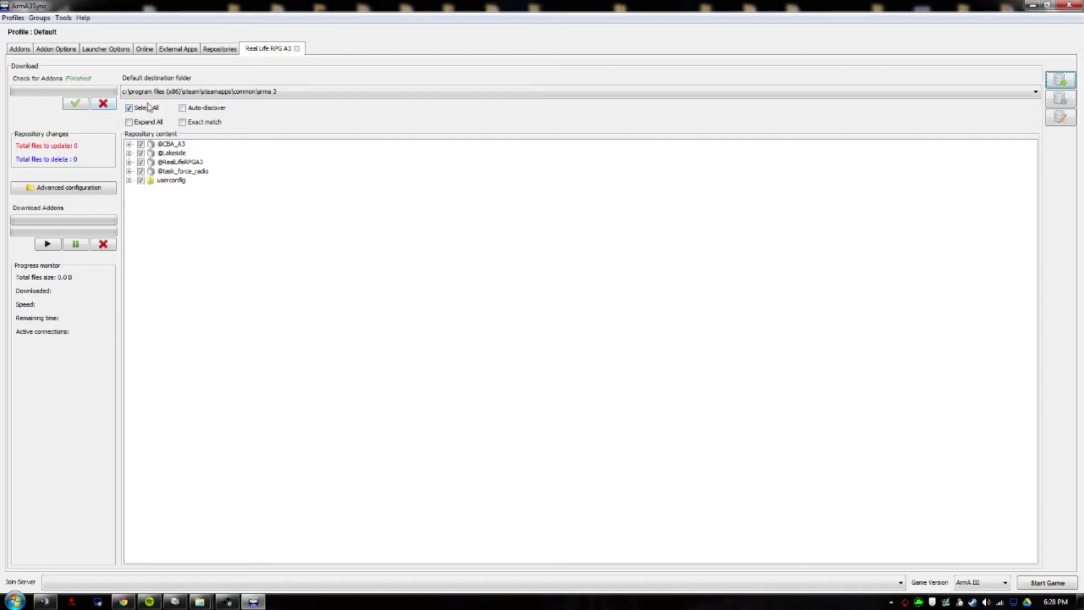
{"action": "left_click", "coordinate": [47, 244]}
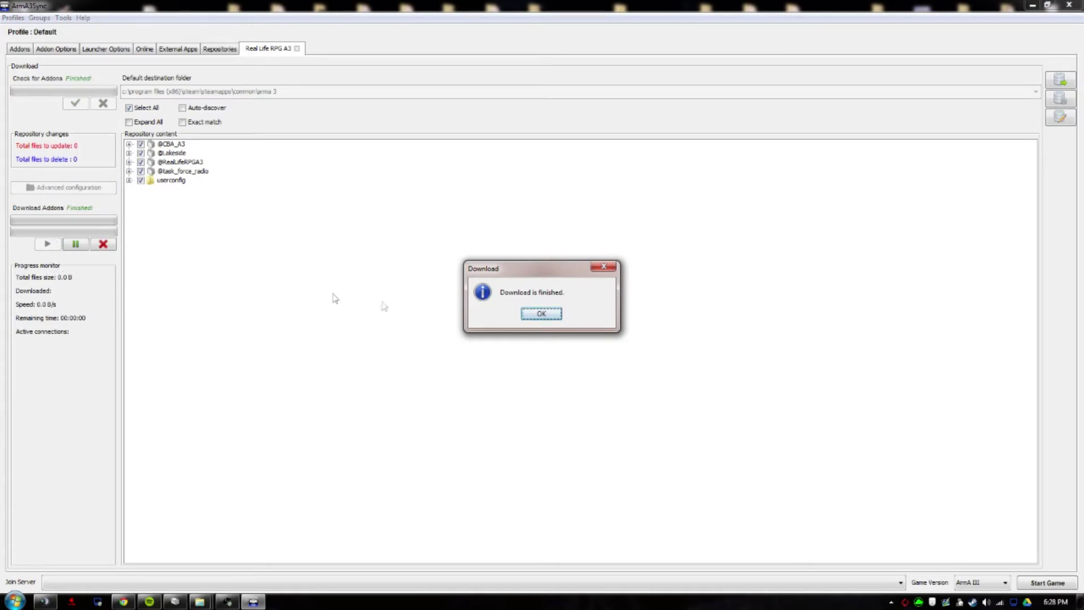
{"action": "left_click", "coordinate": [534, 315]}
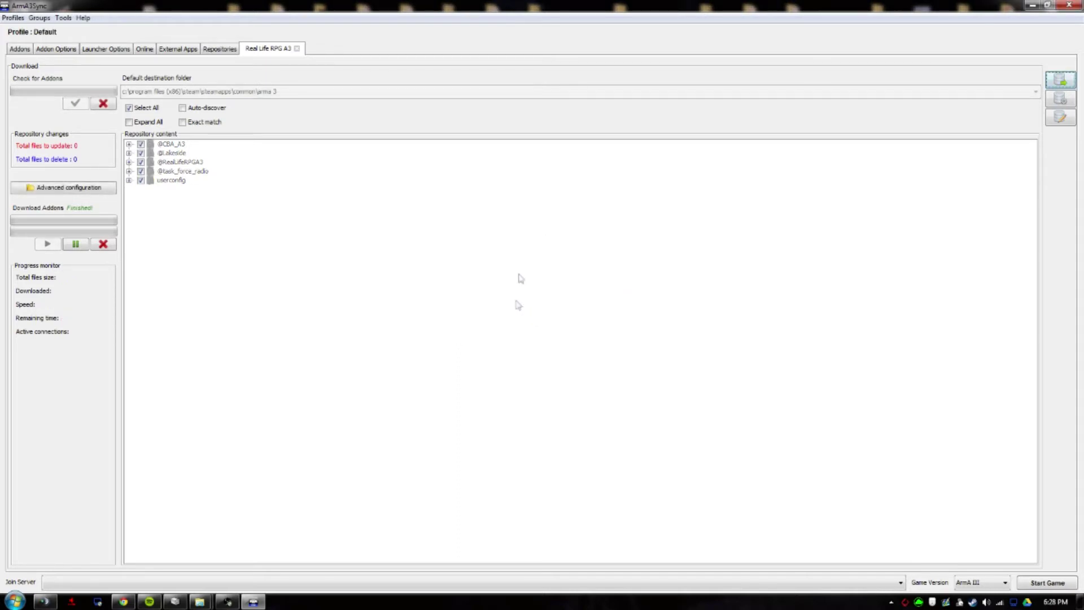
{"action": "left_click", "coordinate": [1032, 5]}
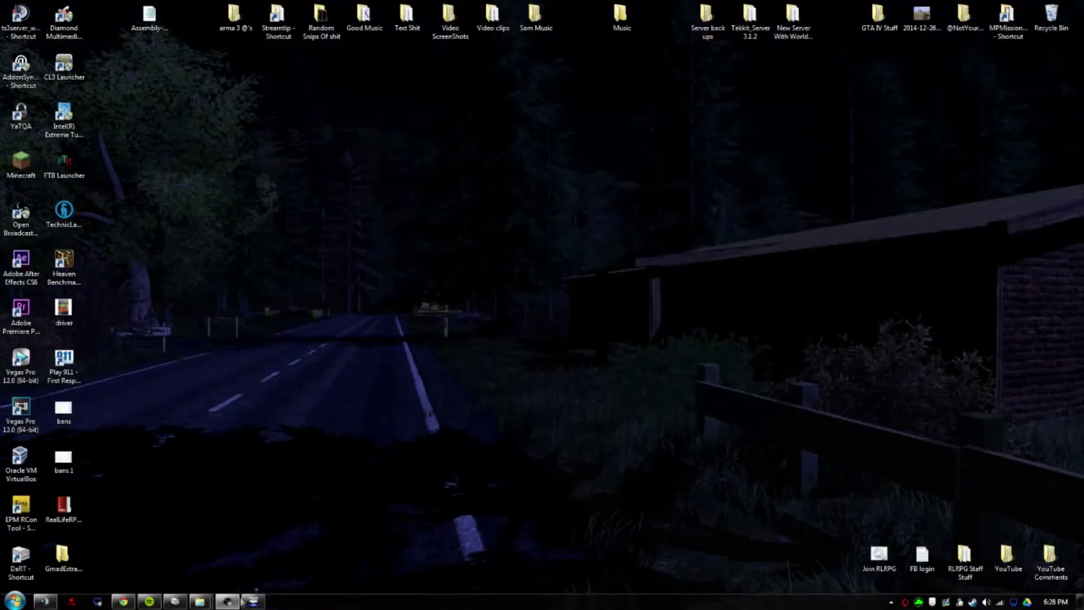
Close the extra Downloads window, check the @ mod folders in Arma 3, then minimize it
{"action": "mouse_move", "coordinate": [207, 603]}
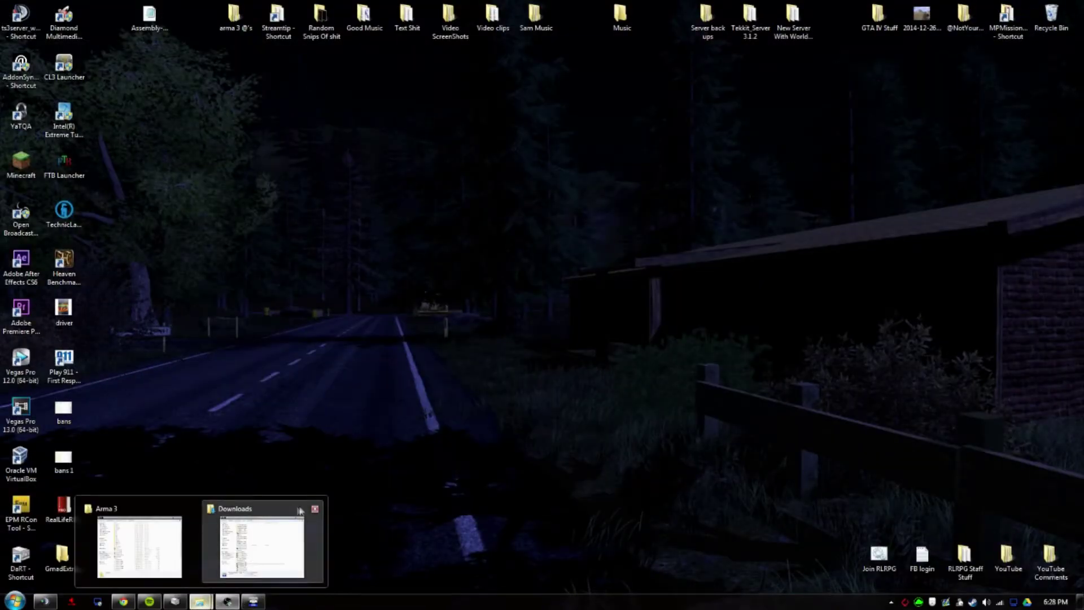
{"action": "left_click", "coordinate": [316, 509]}
{"action": "left_click", "coordinate": [203, 537]}
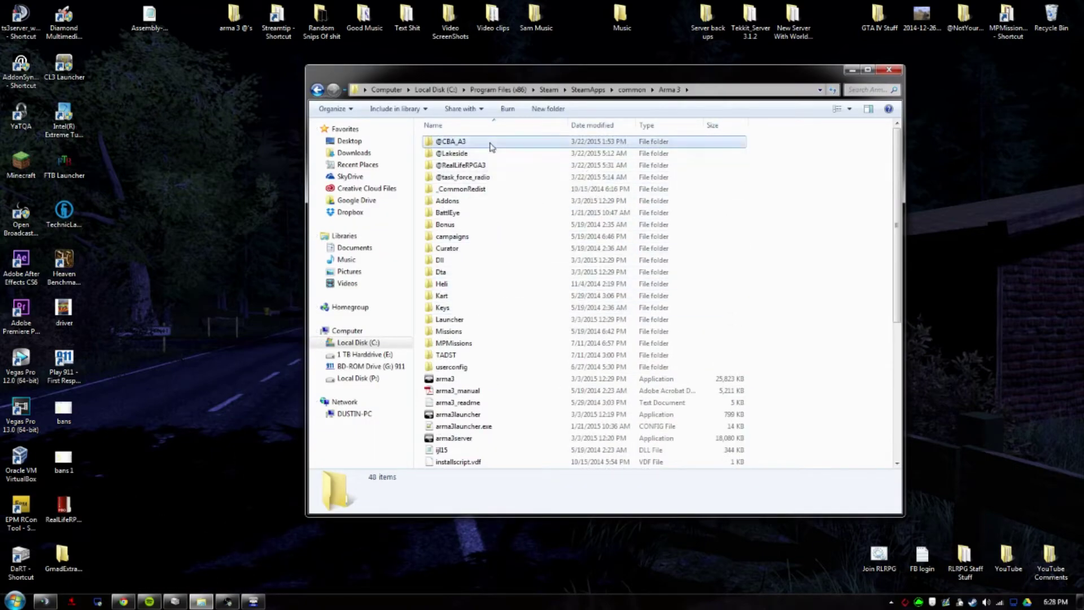
{"action": "left_click", "coordinate": [491, 142]}
{"action": "key", "text": "Down"}
{"action": "key", "text": "Down"}
{"action": "key", "text": "Down"}
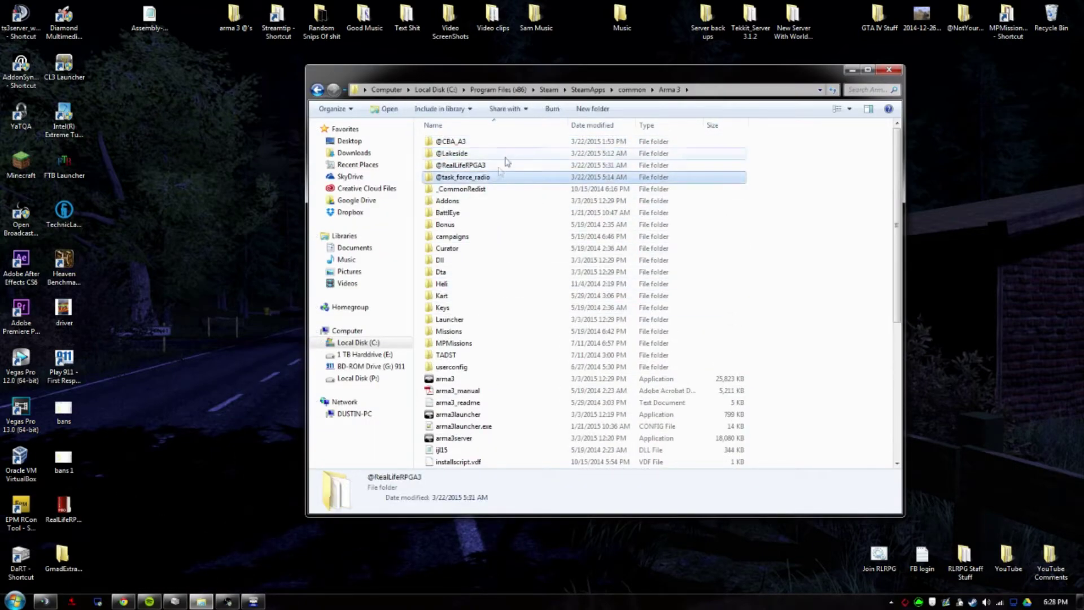
{"action": "left_click", "coordinate": [507, 140]}
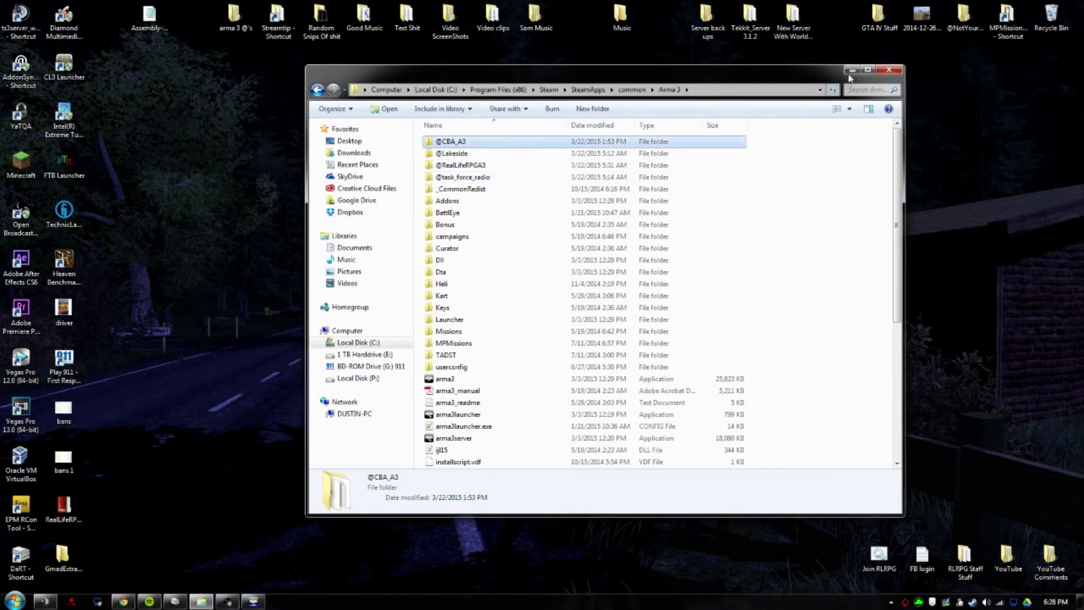
{"action": "left_click", "coordinate": [852, 70]}
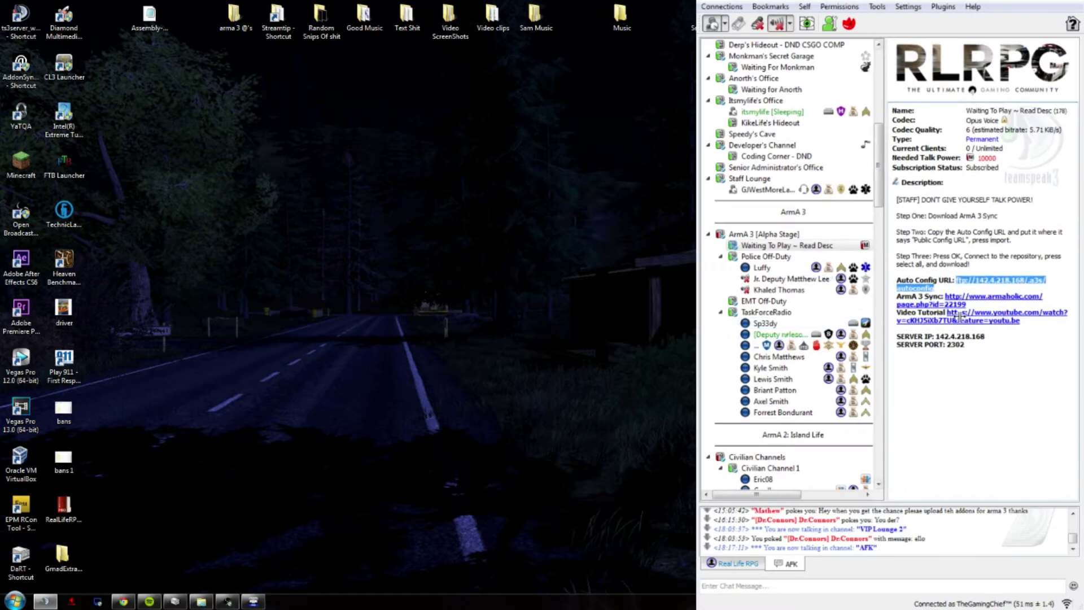
Join TeamSpeak's Waiting To Play ~ Read Desc channel and launch Arma 3 from Steam
{"action": "scroll", "coordinate": [789, 339], "scroll_direction": "up", "scroll_amount": 10}
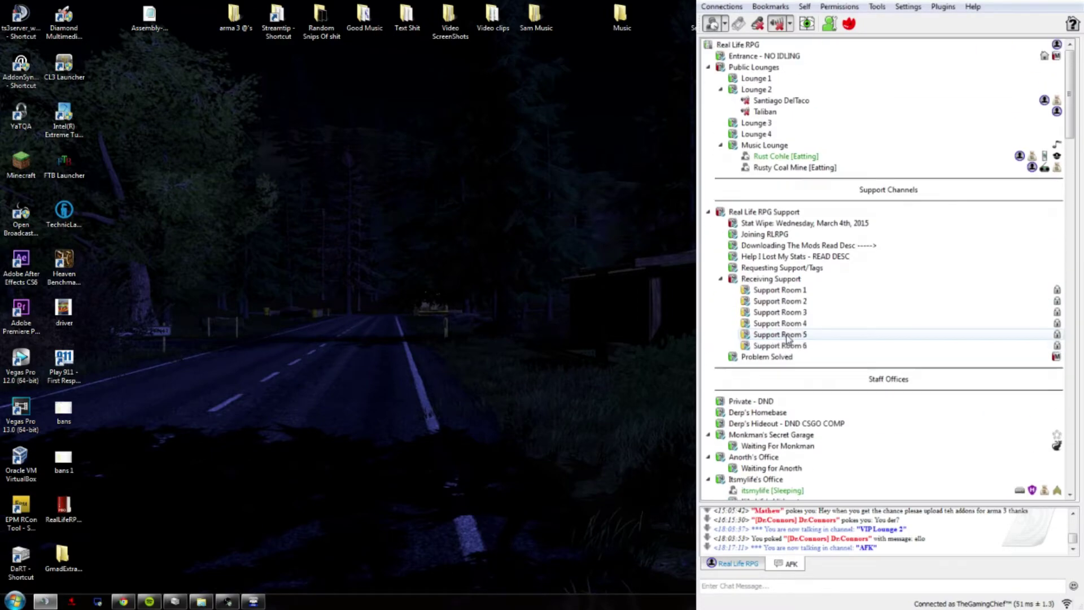
{"action": "scroll", "coordinate": [788, 338], "scroll_direction": "down", "scroll_amount": 11}
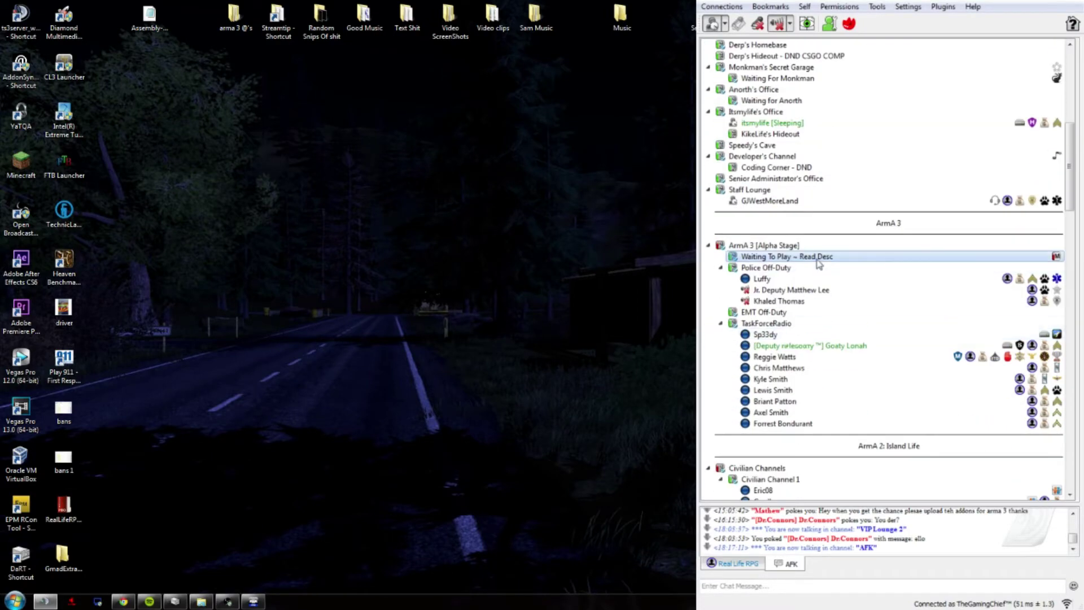
{"action": "left_click", "coordinate": [817, 260]}
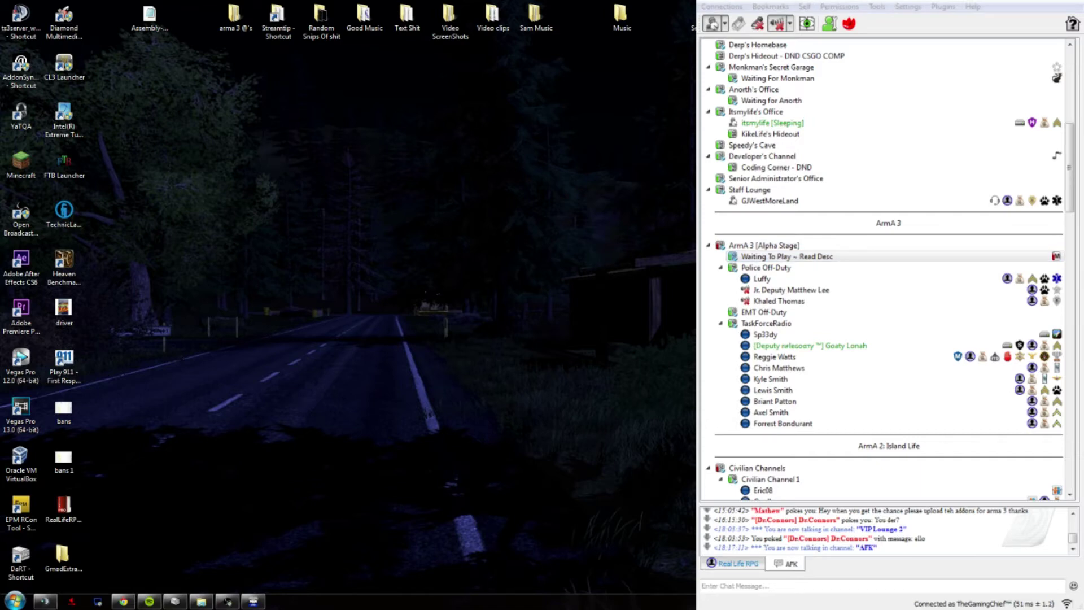
{"action": "left_click", "coordinate": [567, 335]}
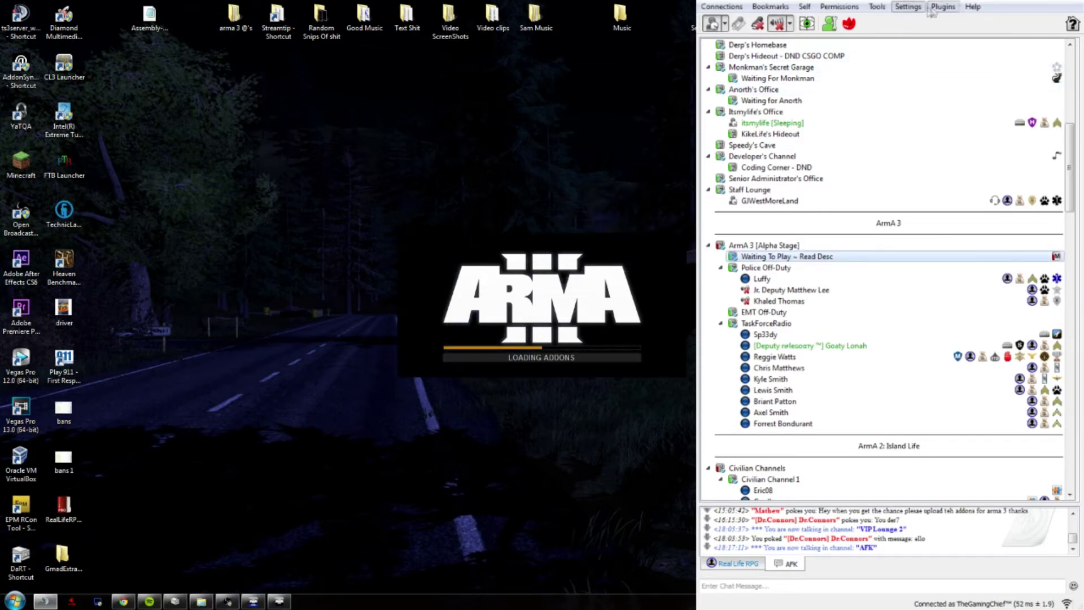
Let Arma 3 finish loading to the main menu with C.B.A. v1.0.8 active
{"action": "left_click", "coordinate": [908, 7]}
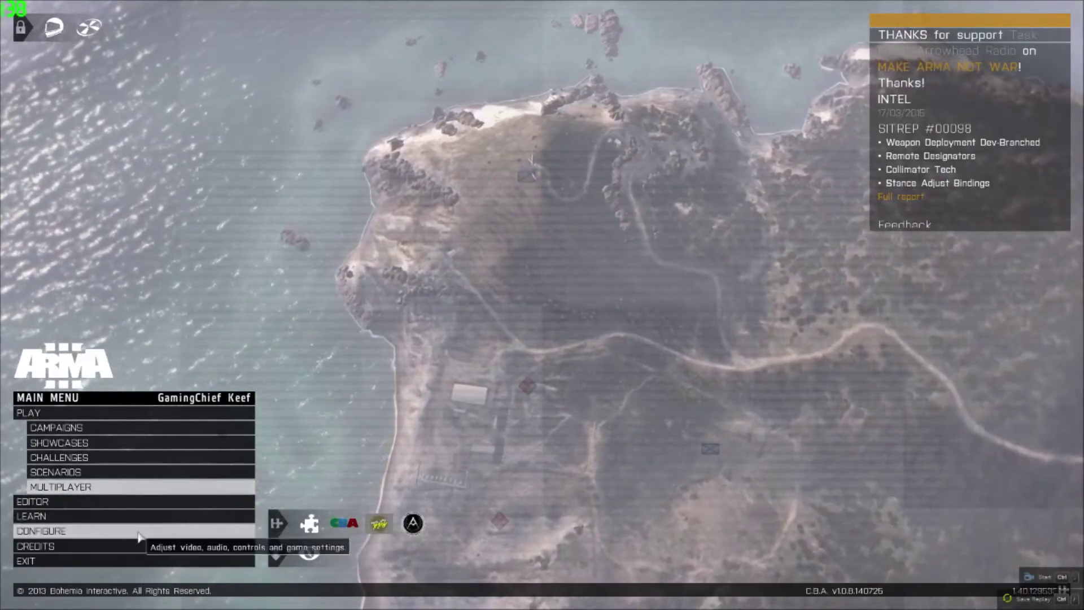
{"action": "left_click", "coordinate": [120, 533]}
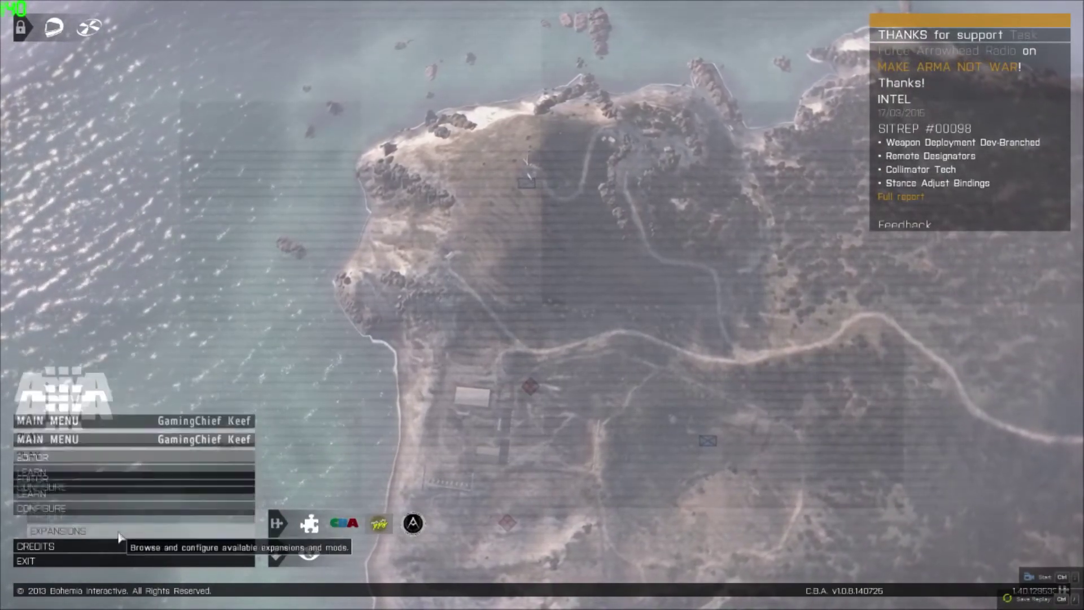
{"action": "left_click", "coordinate": [119, 536]}
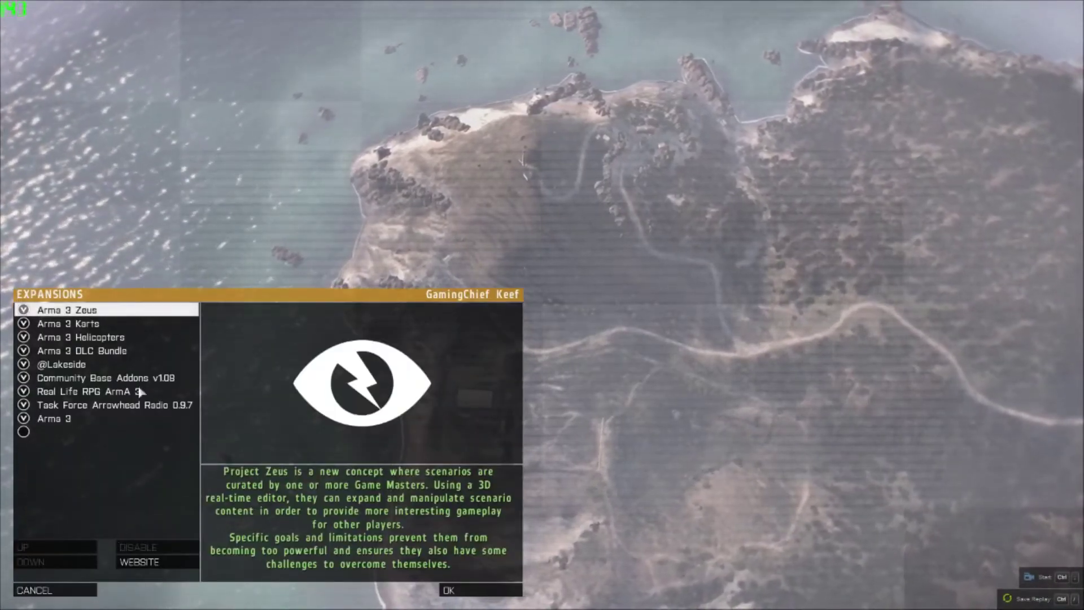
{"action": "left_click", "coordinate": [83, 364]}
{"action": "left_click", "coordinate": [89, 378]}
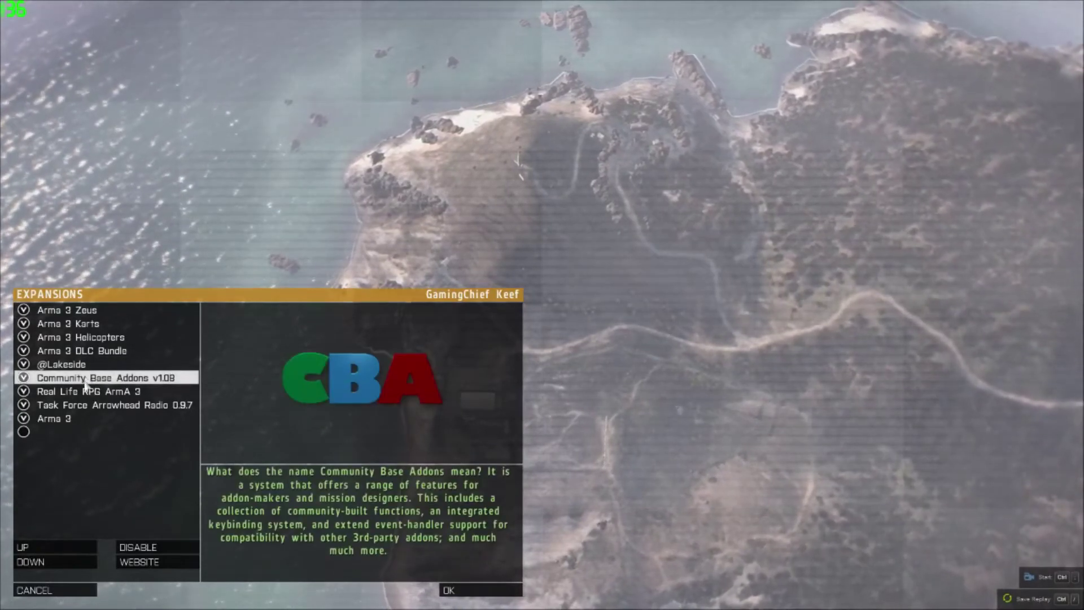
{"action": "left_click", "coordinate": [91, 391]}
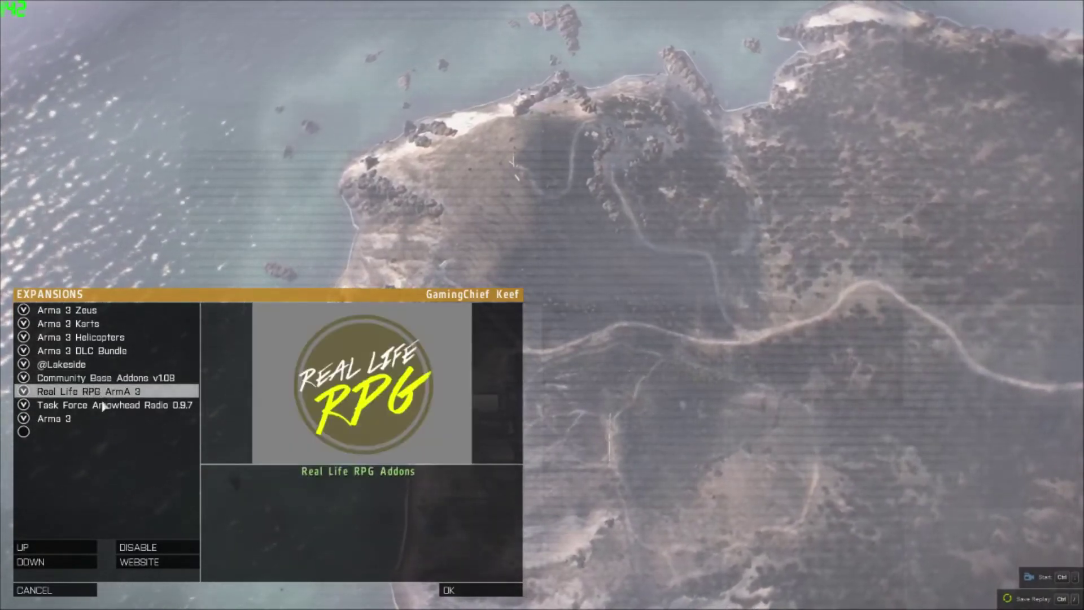
{"action": "left_click", "coordinate": [84, 404]}
{"action": "left_click", "coordinate": [82, 418]}
{"action": "left_click", "coordinate": [85, 404]}
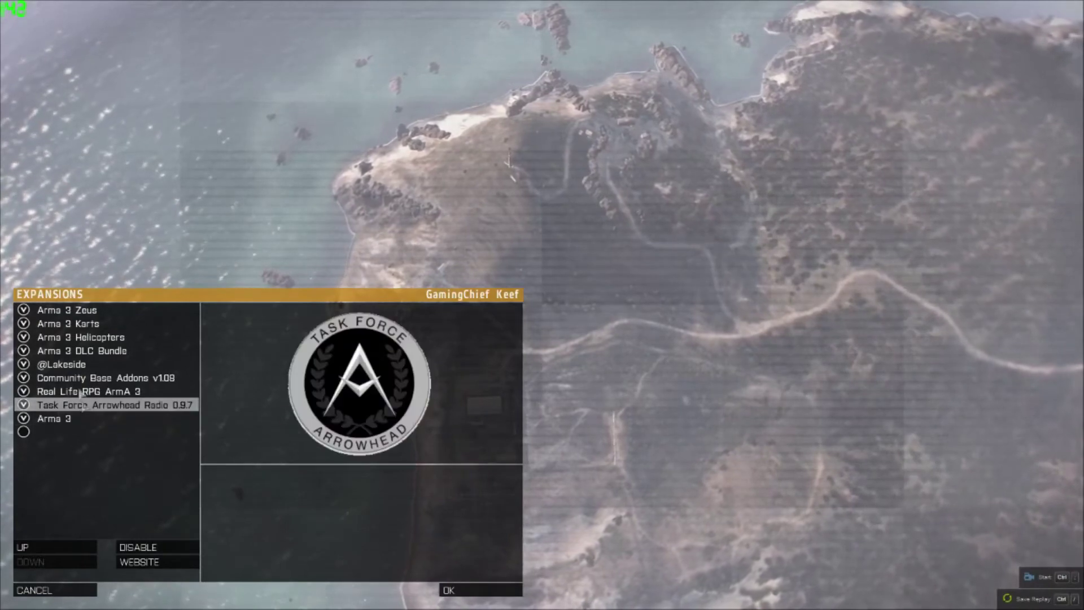
{"action": "left_click", "coordinate": [84, 391]}
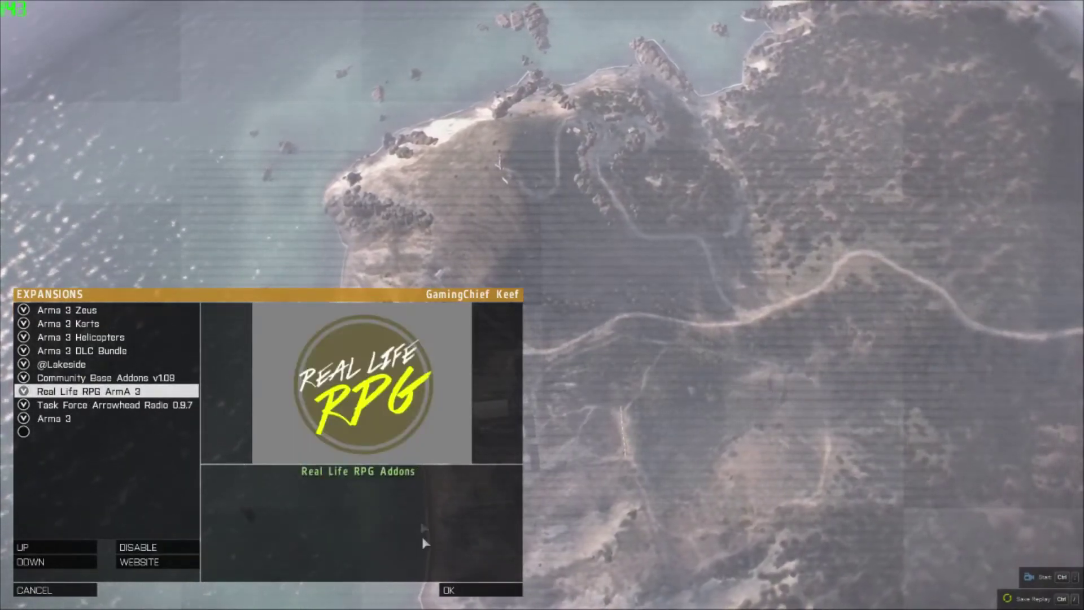
{"action": "left_click", "coordinate": [515, 590]}
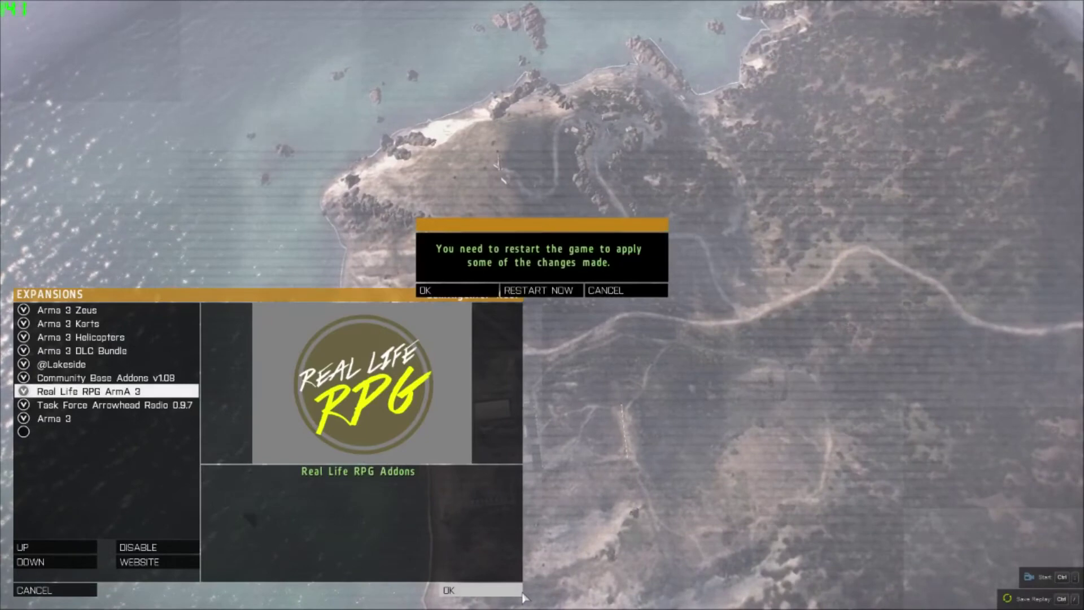
{"action": "left_click", "coordinate": [617, 292]}
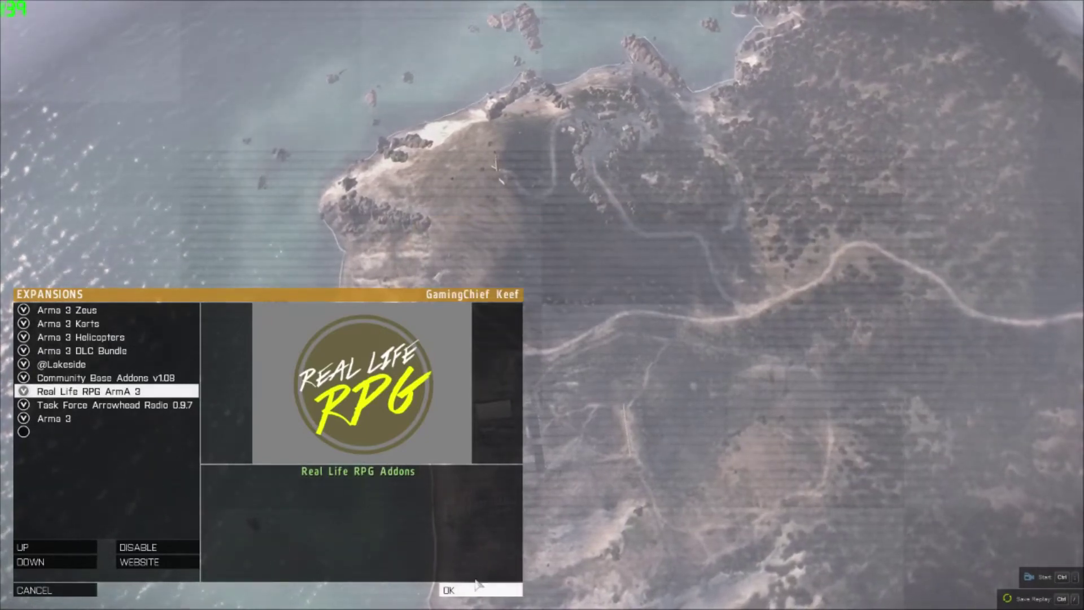
{"action": "left_click", "coordinate": [59, 592]}
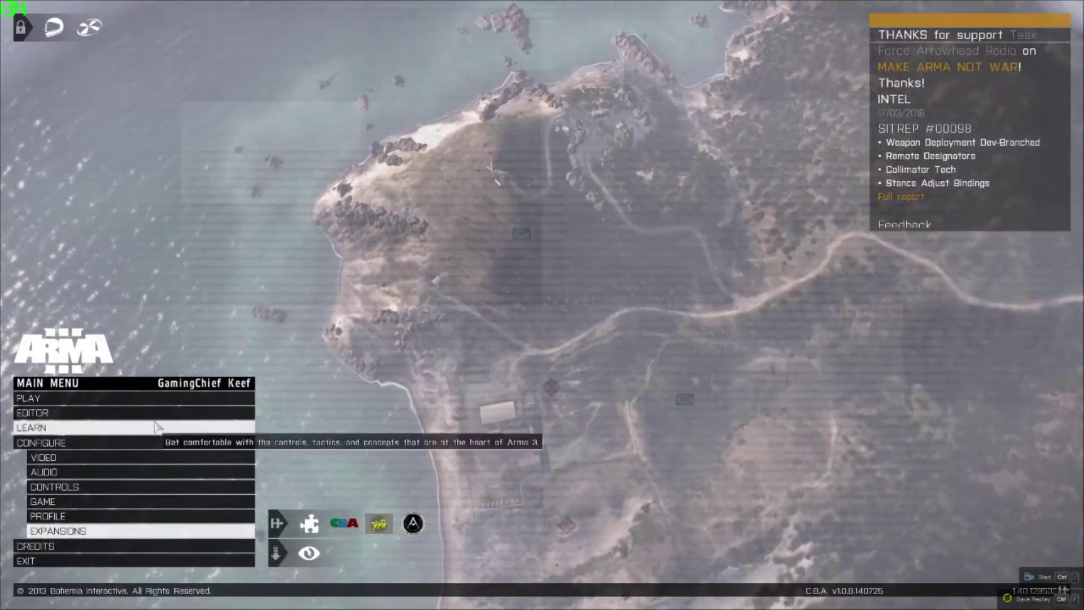
Browse the remote server 142.4.218.168 port 2302 in Multiplayer and select the Real Life RPG server
{"action": "mouse_move", "coordinate": [135, 442]}
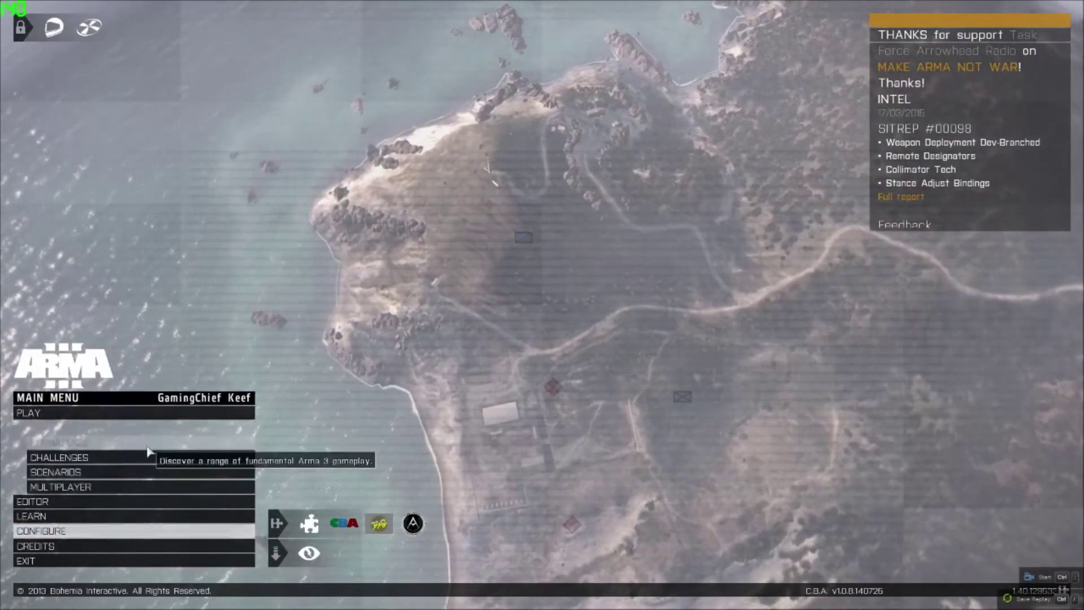
{"action": "left_click", "coordinate": [138, 482]}
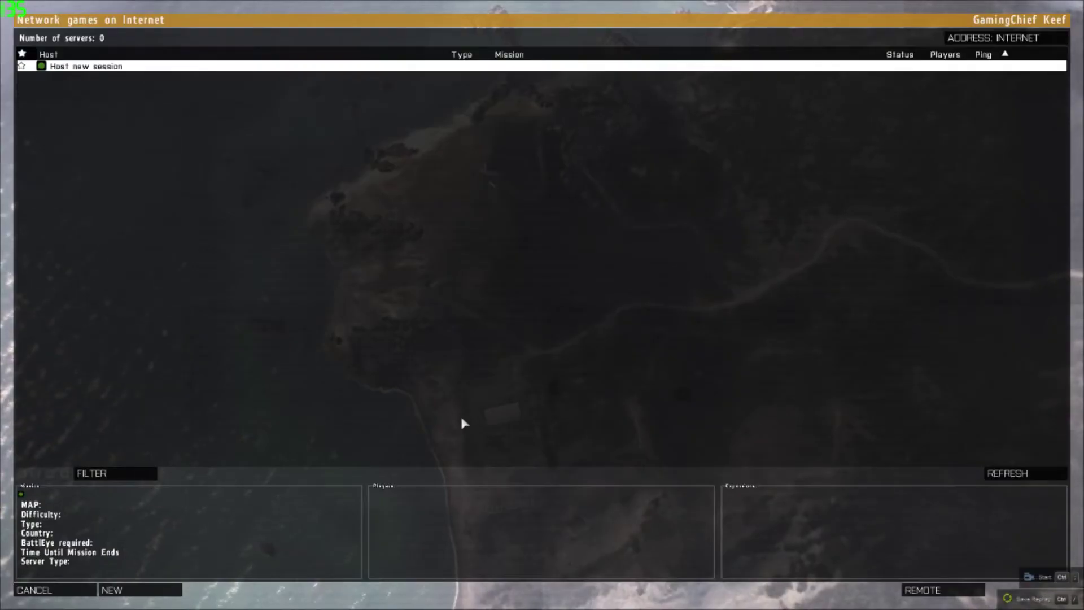
{"action": "left_click", "coordinate": [942, 591]}
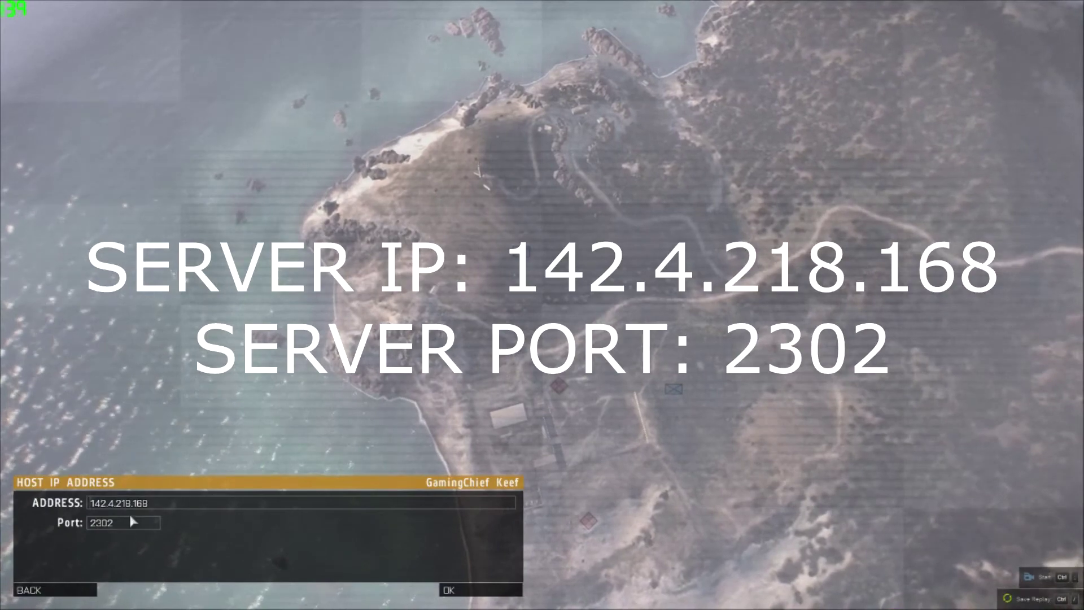
{"action": "left_click_drag", "start_coordinate": [163, 502], "coordinate": [87, 504]}
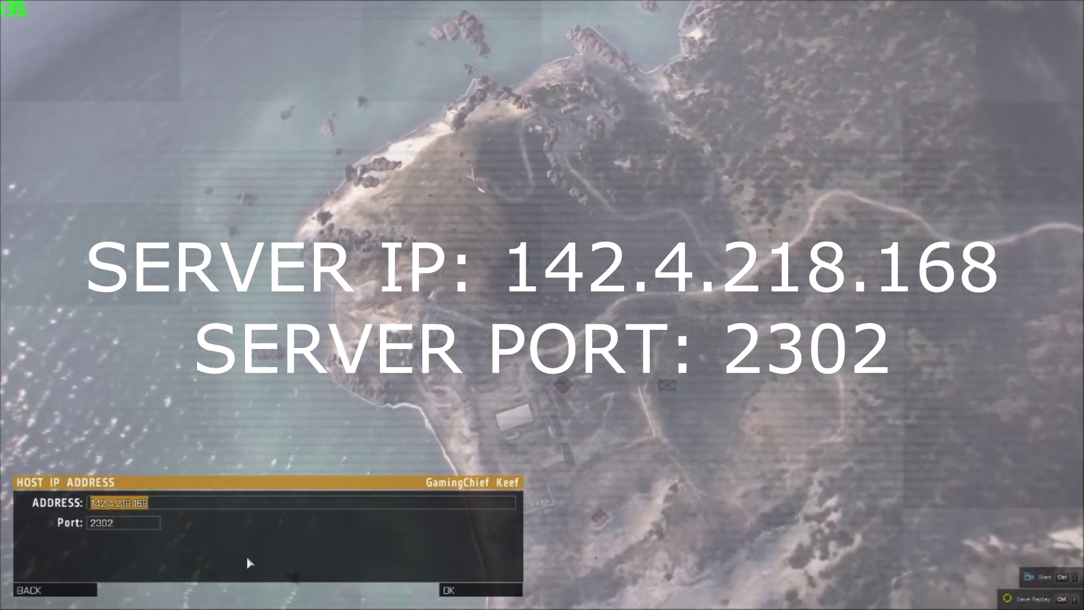
{"action": "left_click", "coordinate": [458, 593]}
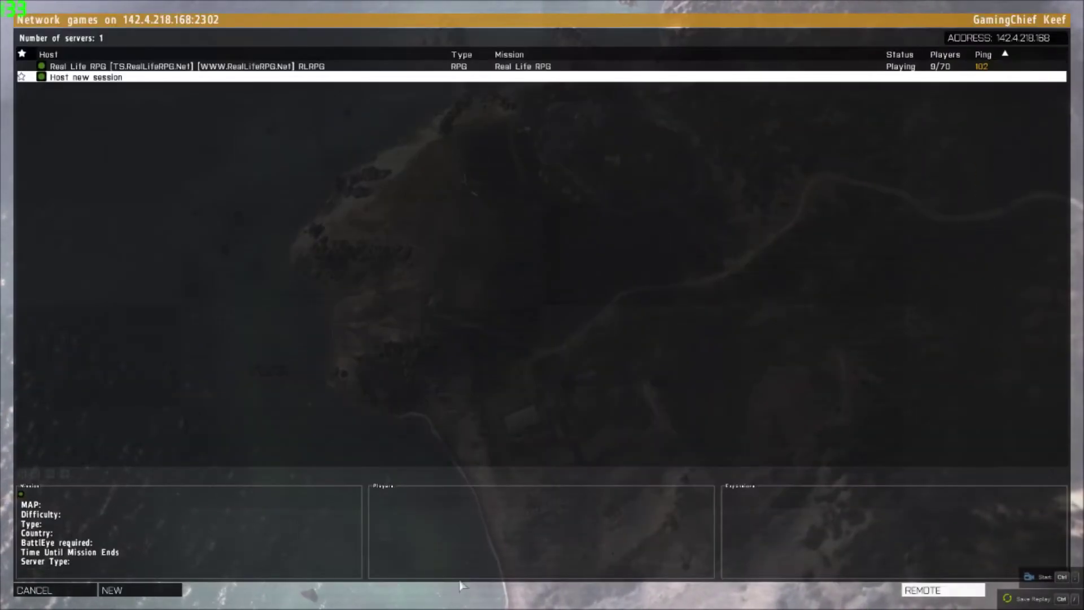
{"action": "left_click", "coordinate": [301, 67]}
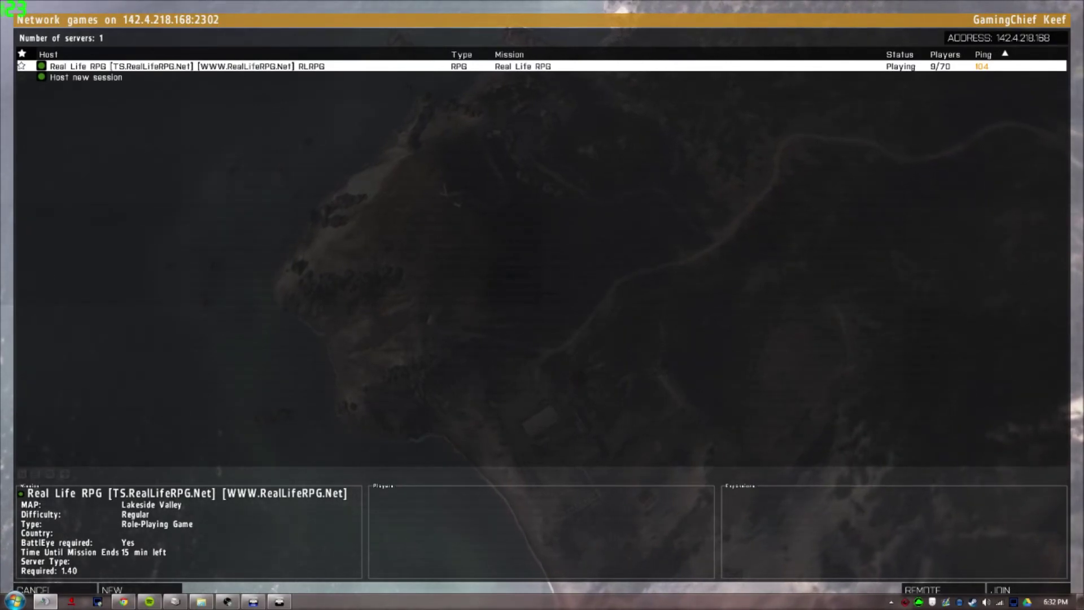
Check TeamSpeak briefly, then return to the Arma 3 server browser
{"action": "key", "text": "alt+Tab"}
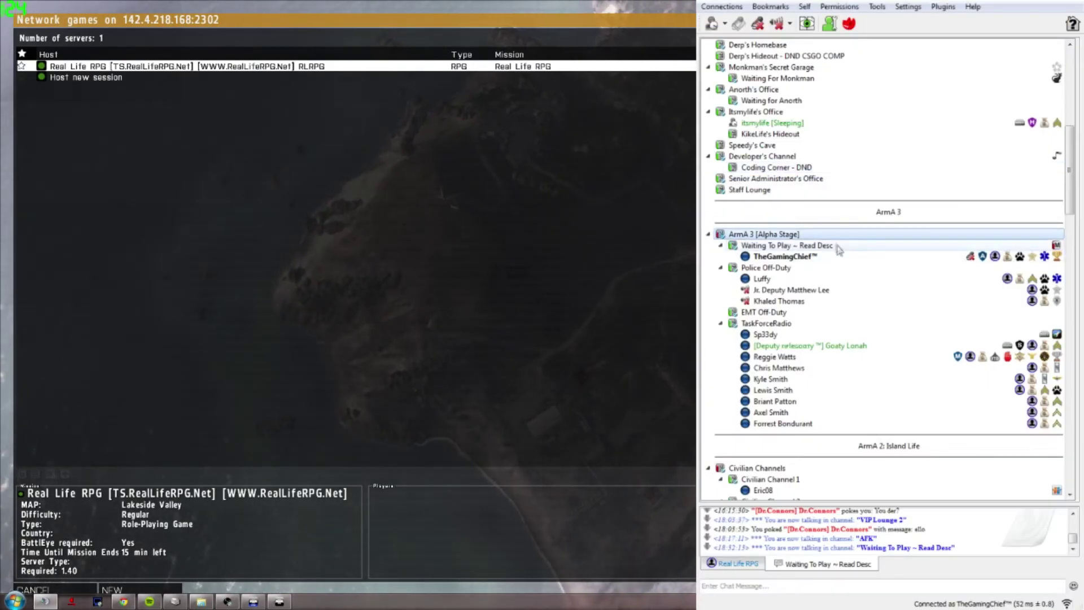
{"action": "left_click", "coordinate": [641, 459]}
{"action": "left_click", "coordinate": [429, 77]}
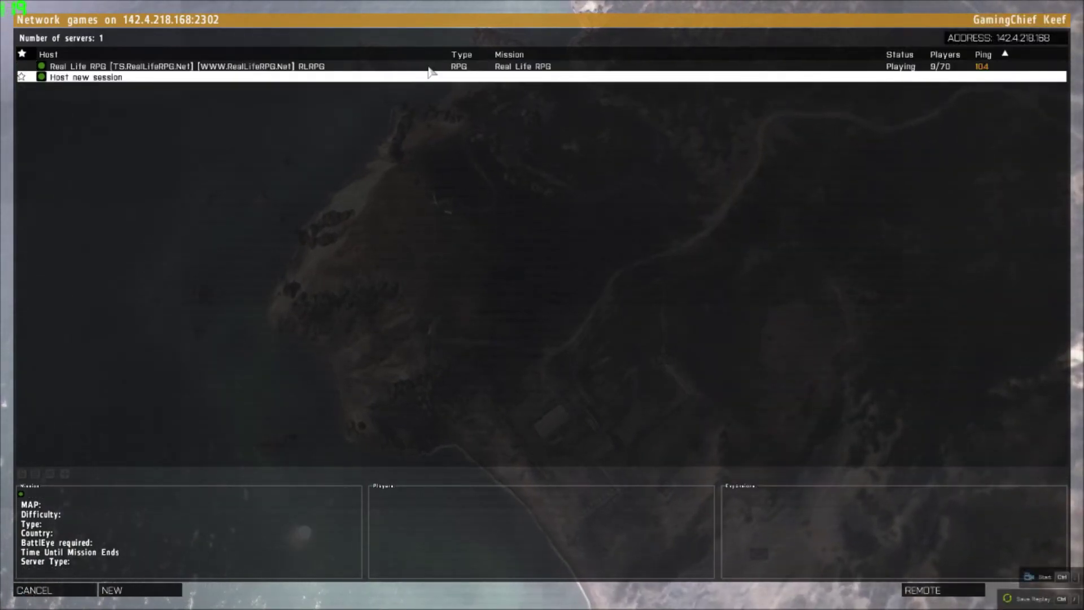
Join the Real Life RPG server, take the civilian Civ 13 slot under Bravo 1-1, and load the mission
{"action": "double_click", "coordinate": [429, 67]}
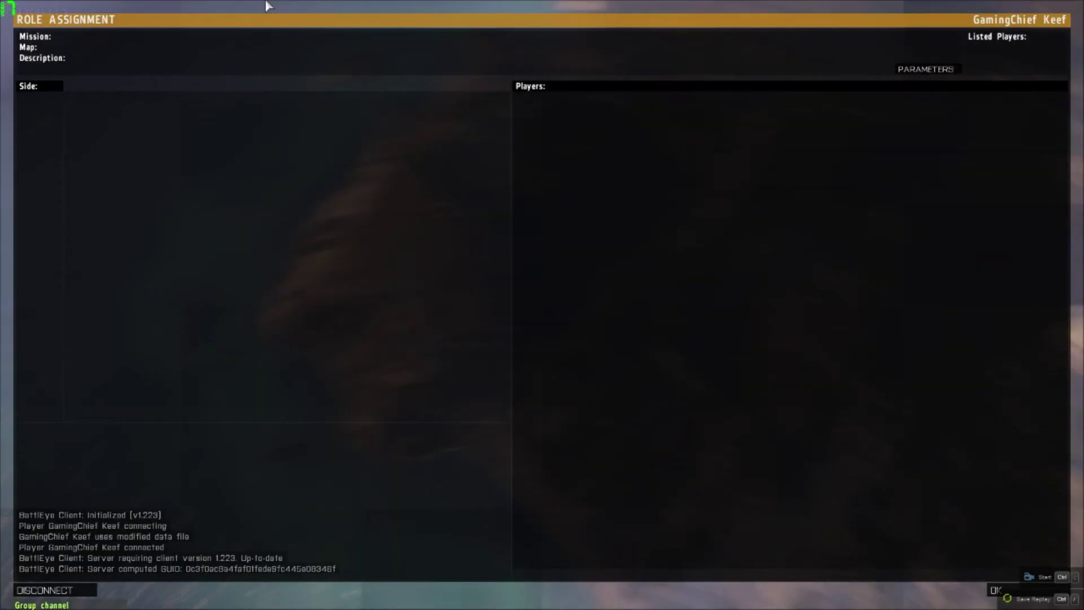
{"action": "left_click", "coordinate": [39, 172]}
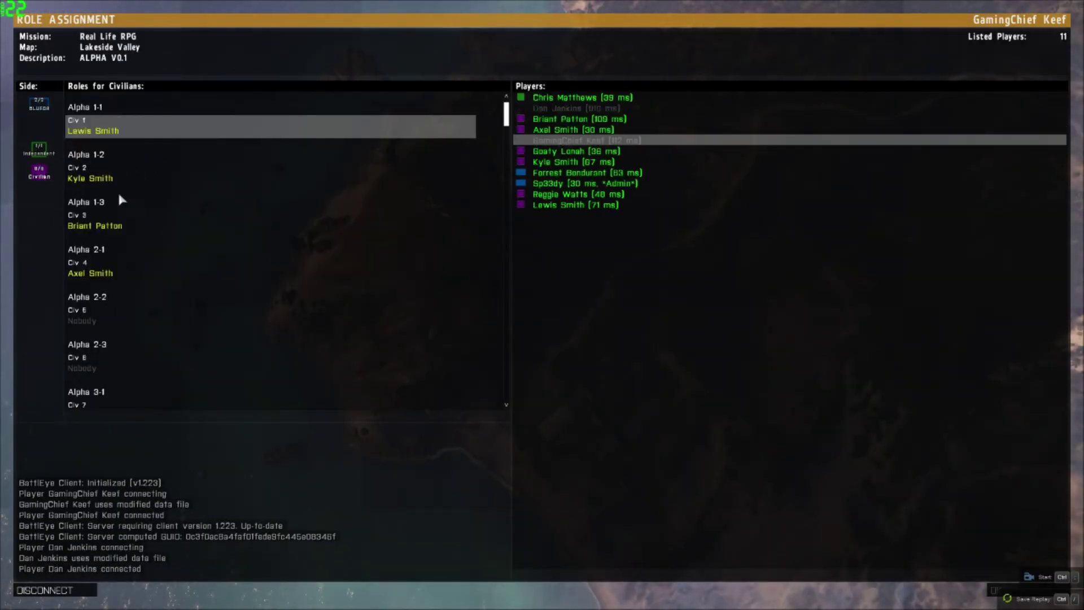
{"action": "scroll", "coordinate": [167, 228], "scroll_direction": "down", "scroll_amount": 8}
{"action": "left_click", "coordinate": [146, 262]}
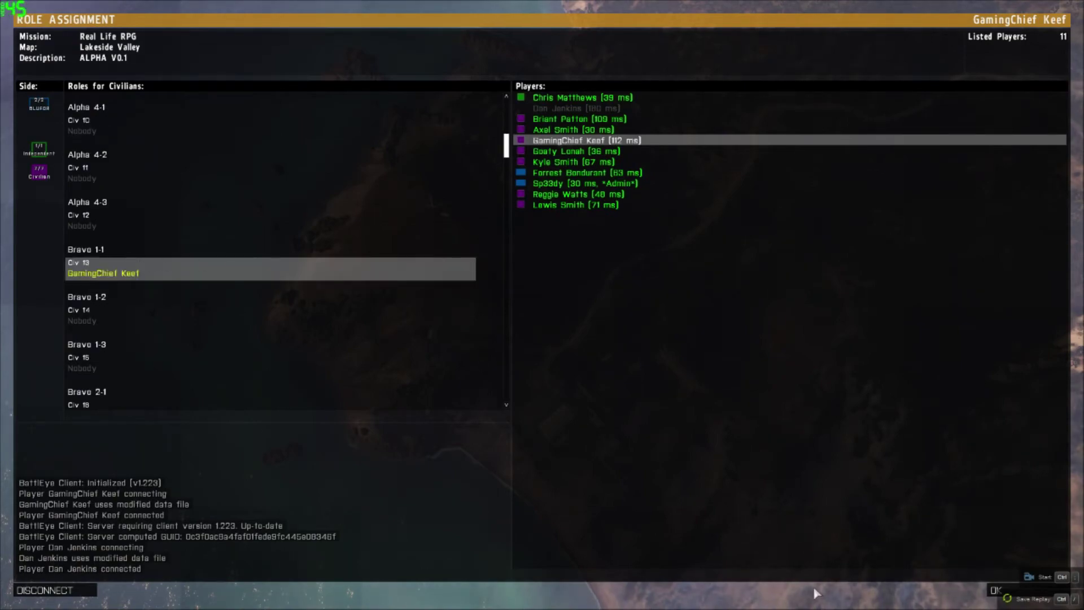
{"action": "left_click", "coordinate": [999, 590]}
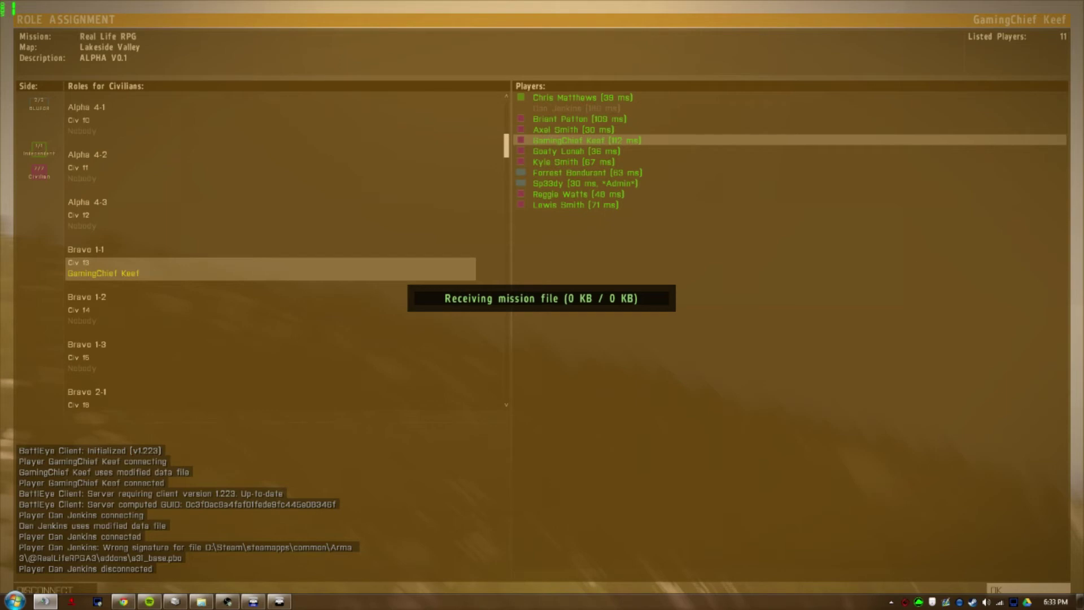
Join the TaskForceRadio channel in TeamSpeak, then return to Arma 3 and dismiss the missing-texture error
{"action": "key", "text": "alt+Tab"}
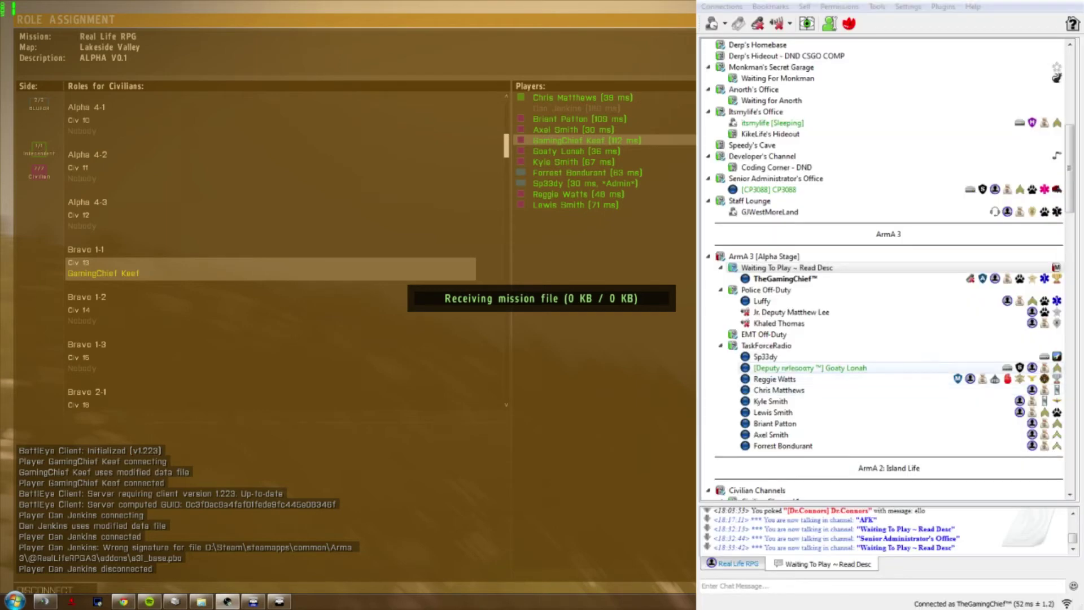
{"action": "double_click", "coordinate": [790, 346]}
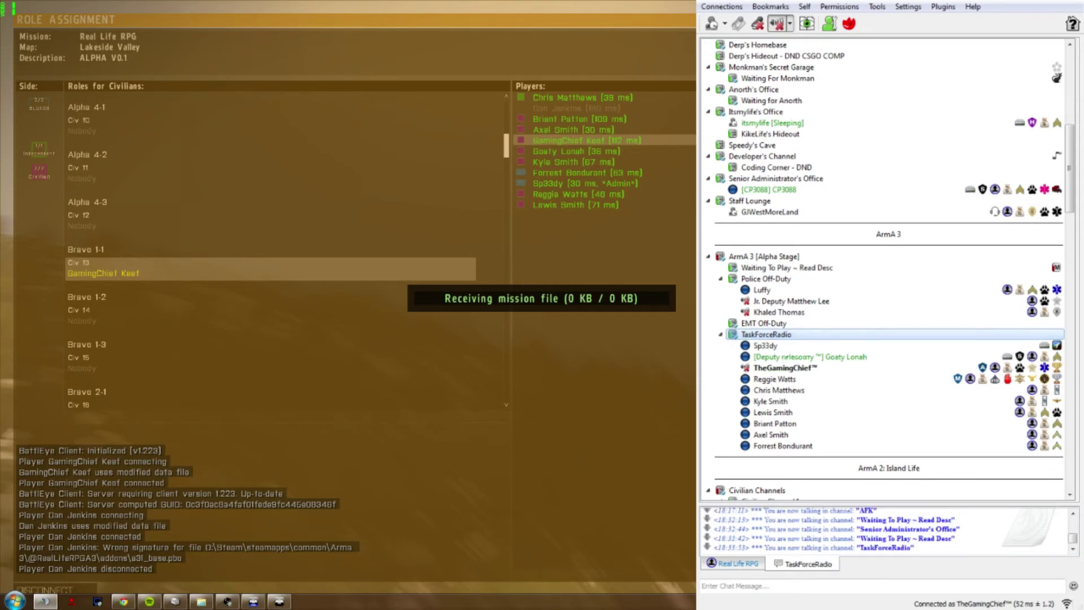
{"action": "key", "text": "alt+Tab"}
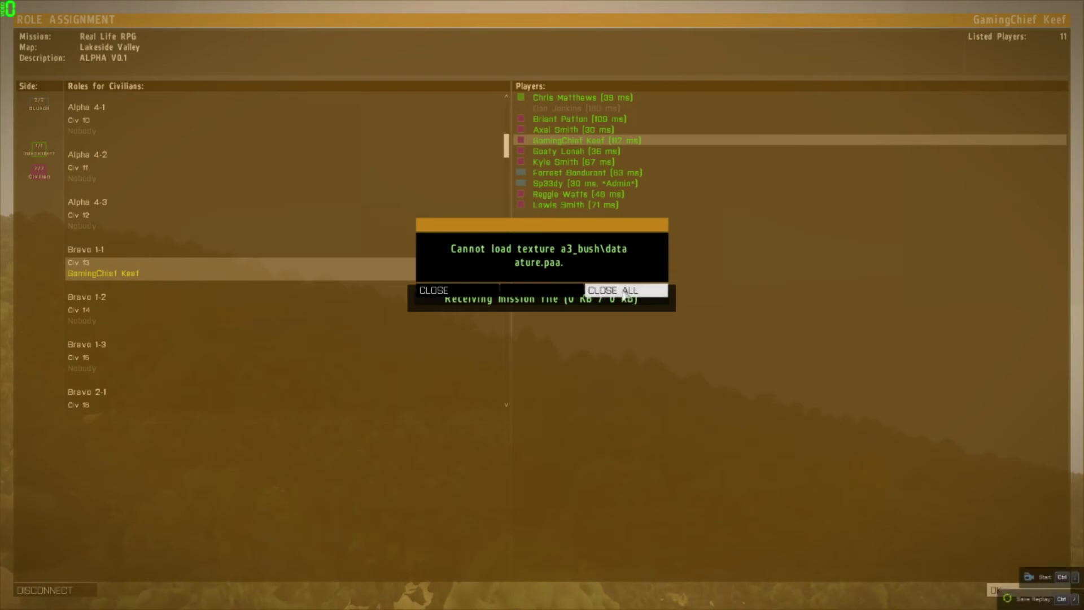
{"action": "left_click", "coordinate": [623, 292]}
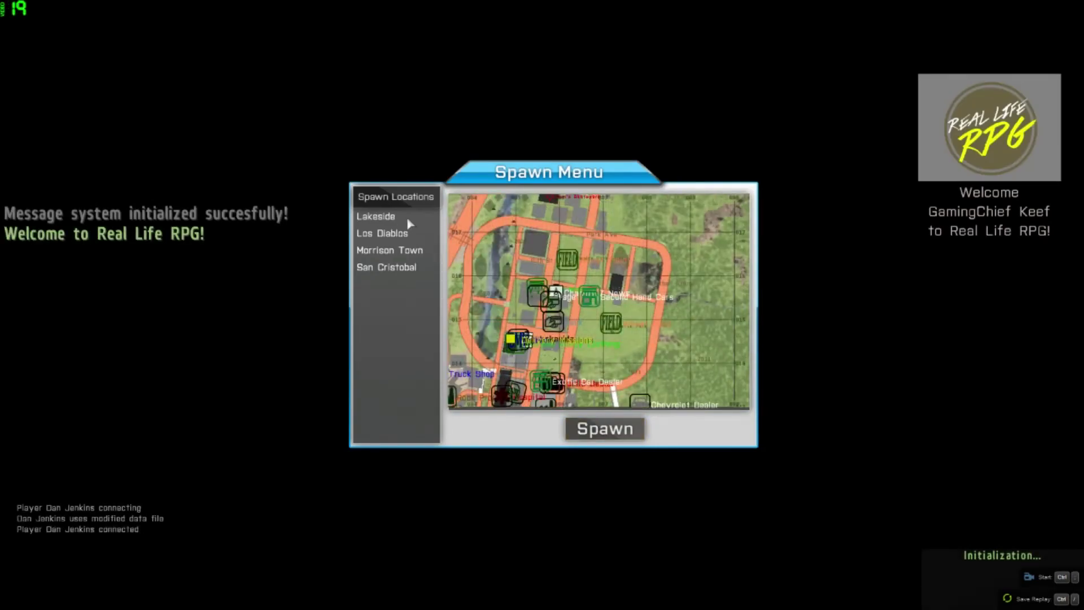
Choose Lakeside from the Spawn Locations list and spawn there
{"action": "left_click", "coordinate": [408, 219]}
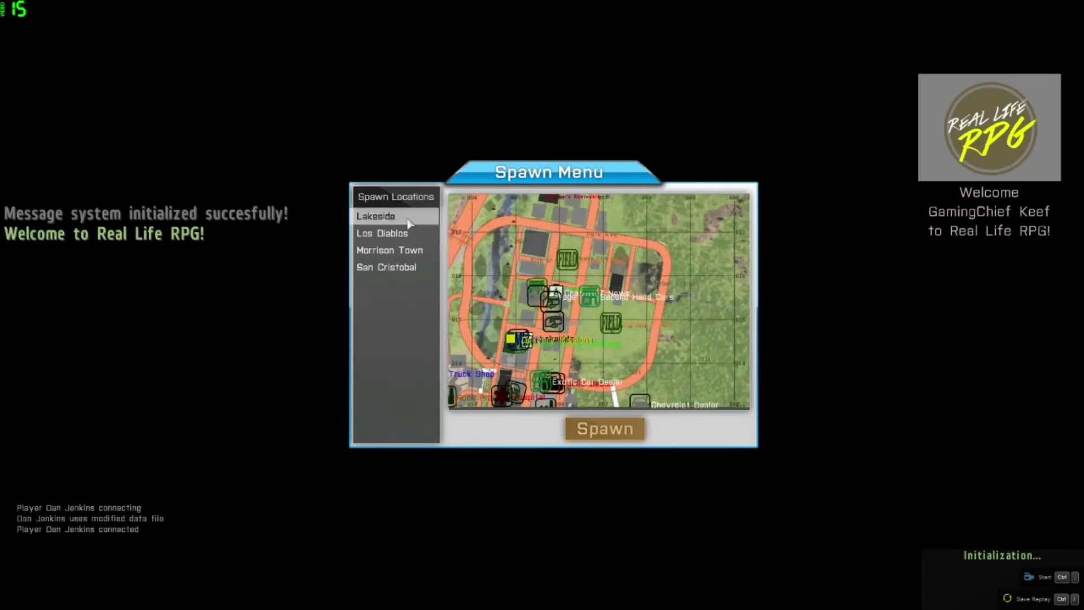
{"action": "left_click", "coordinate": [593, 435]}
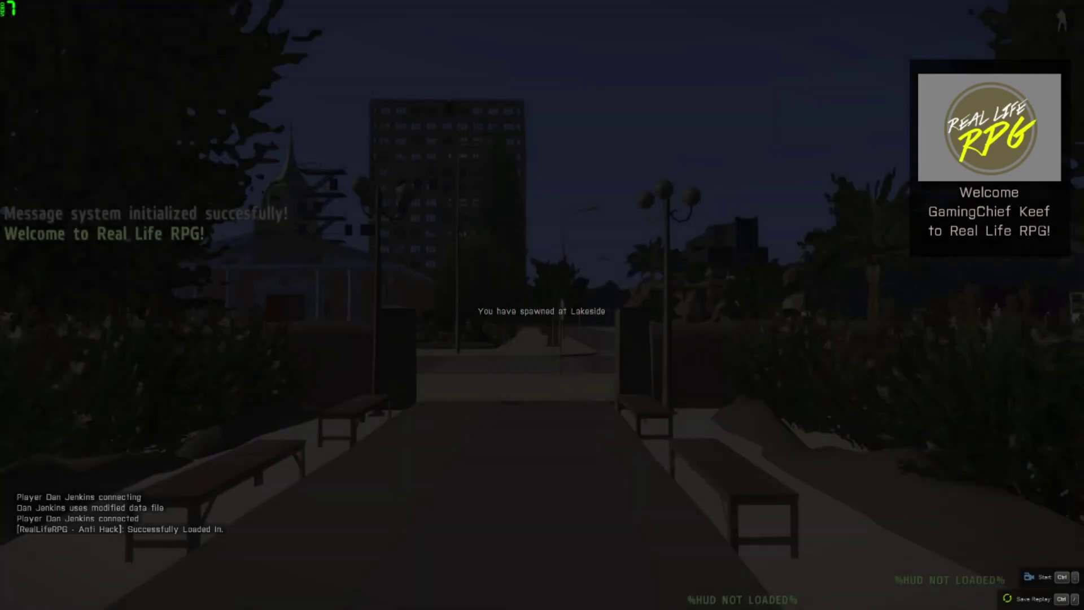
Walk from the Lakeside park through the stone gate and along the sidewalk to the crosswalk
{"action": "key", "text": "w"}
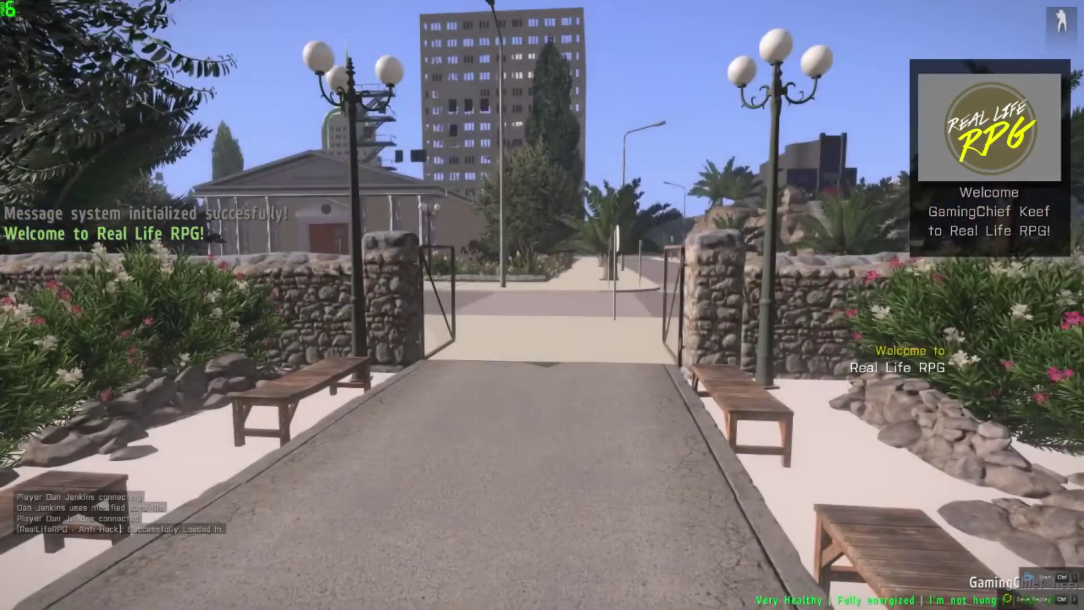
{"action": "key", "text": "w"}
{"action": "key", "text": "w"}
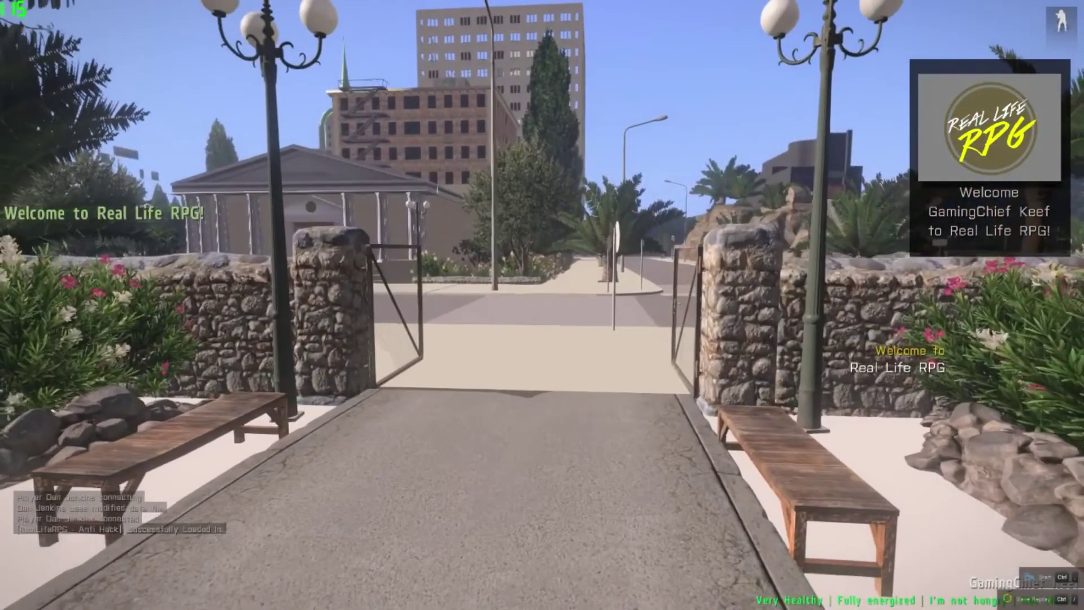
{"action": "key", "text": "w"}
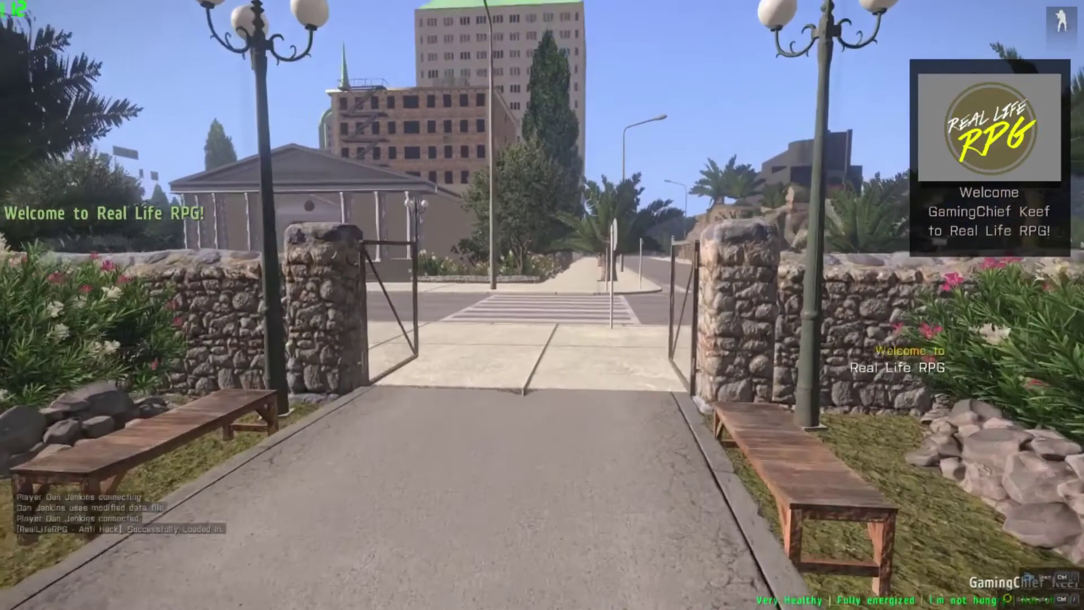
{"action": "key", "text": "w"}
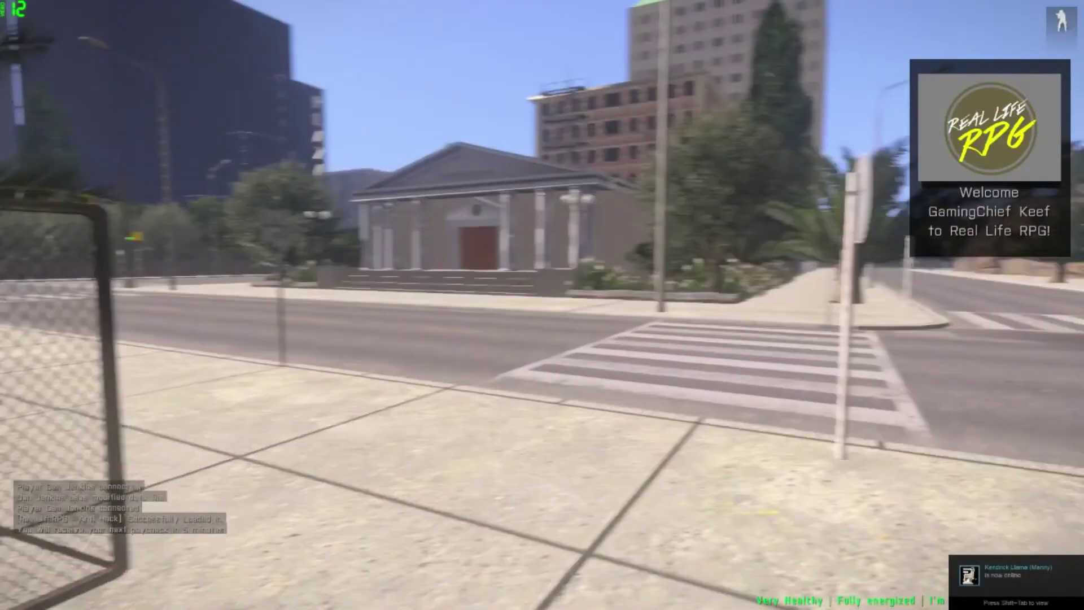
{"action": "key", "text": "w"}
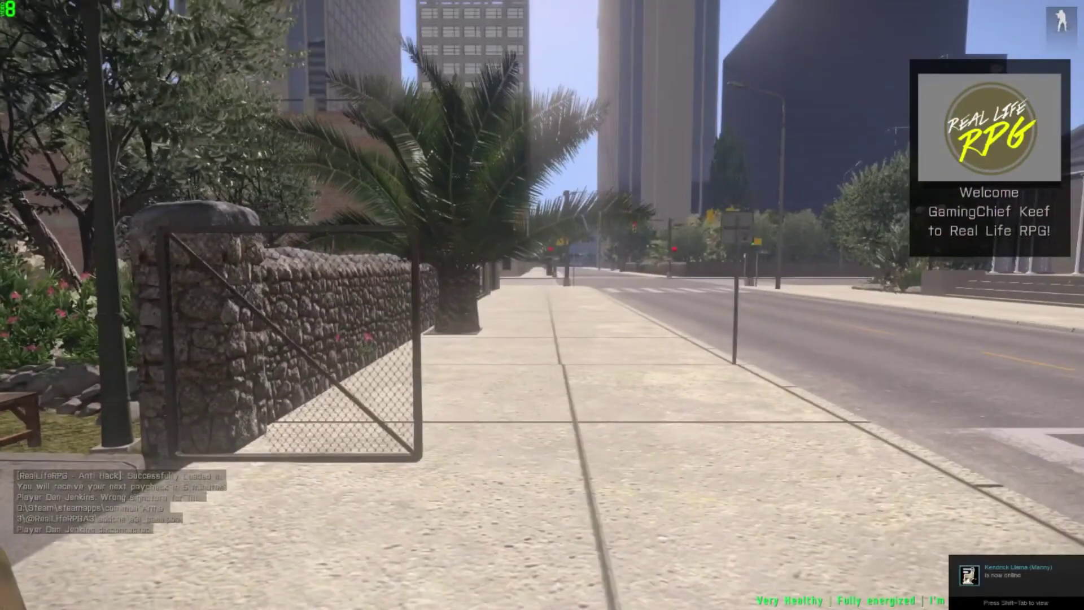
{"action": "key", "text": "w"}
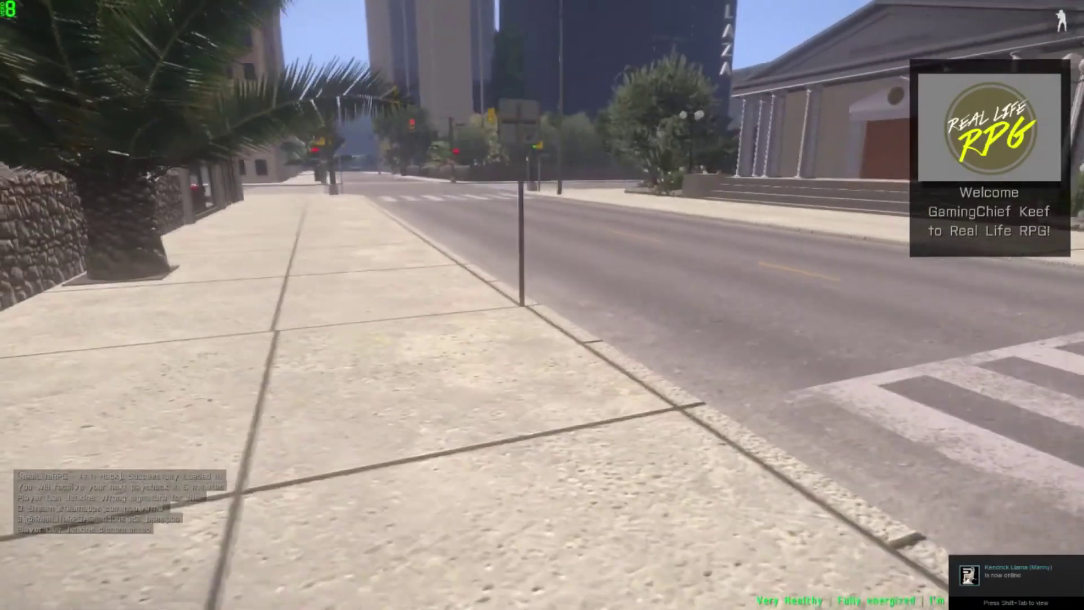
{"action": "key", "text": "w"}
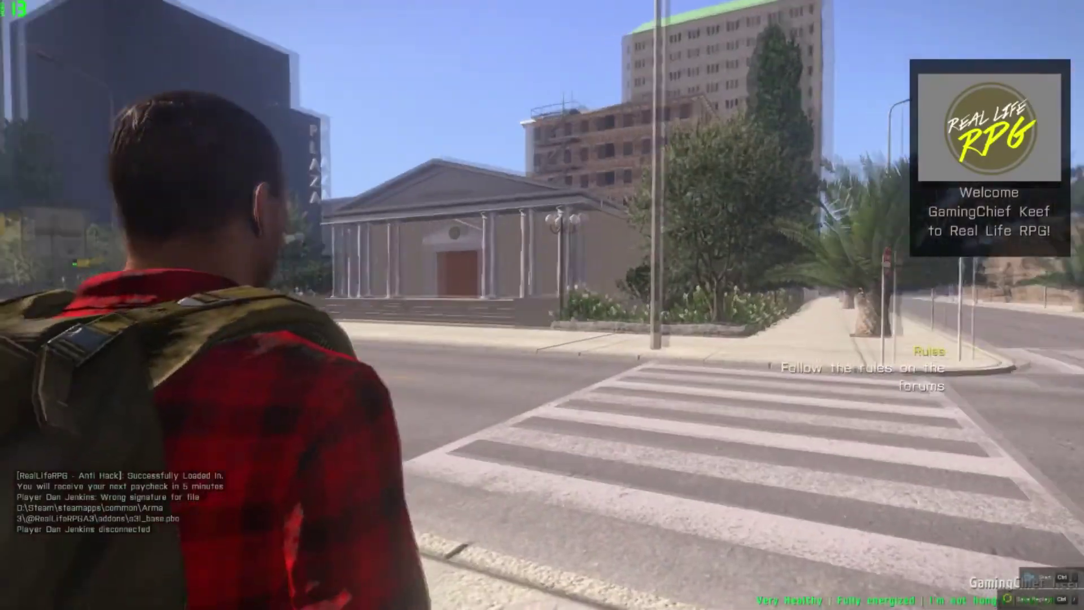
{"action": "key", "text": "w"}
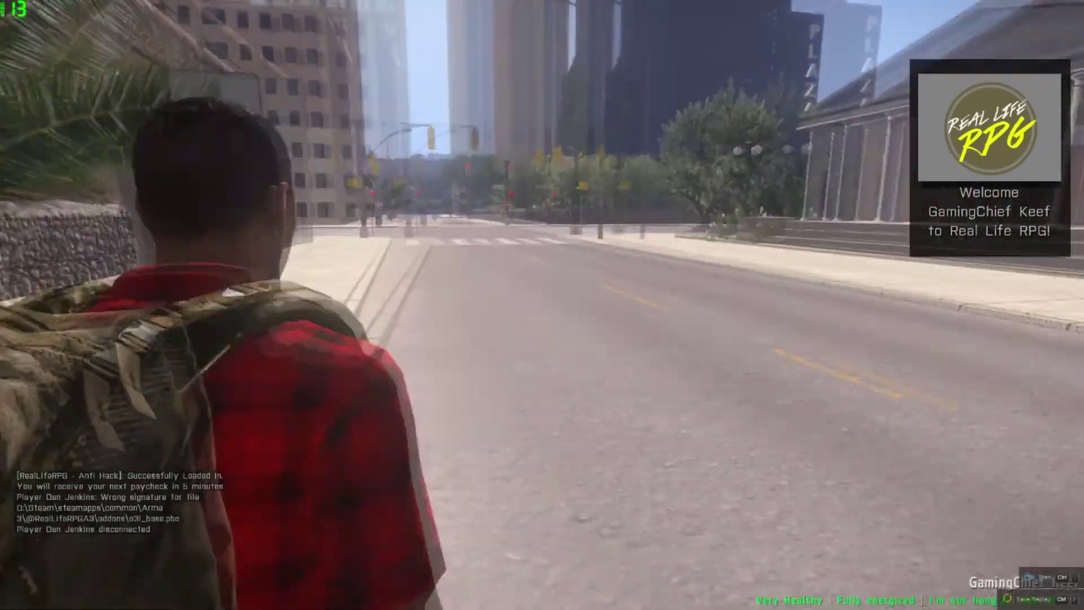
{"action": "key", "text": "w"}
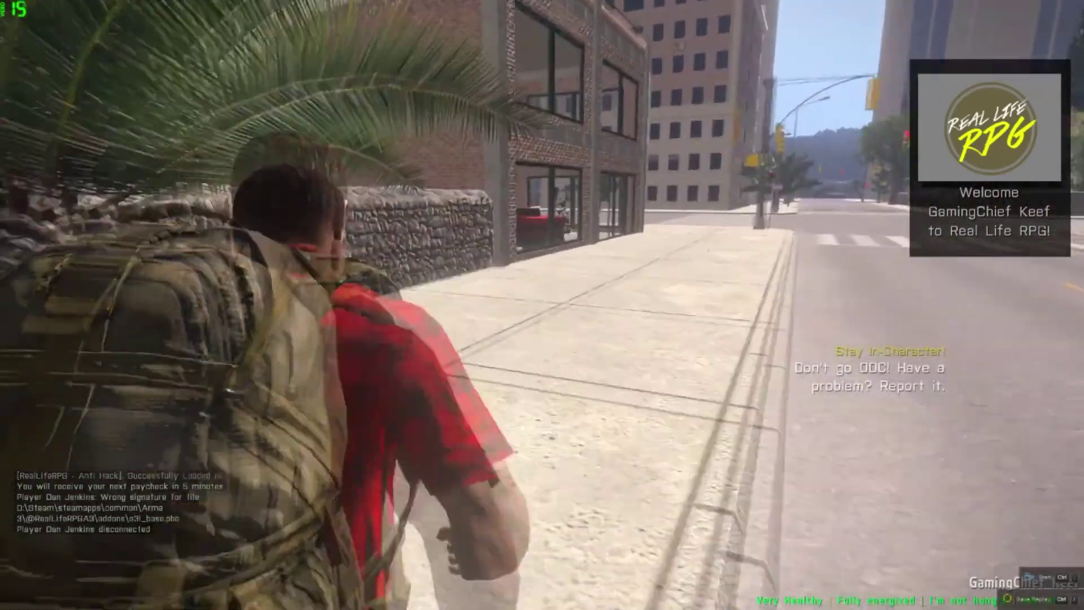
{"action": "key", "text": "w"}
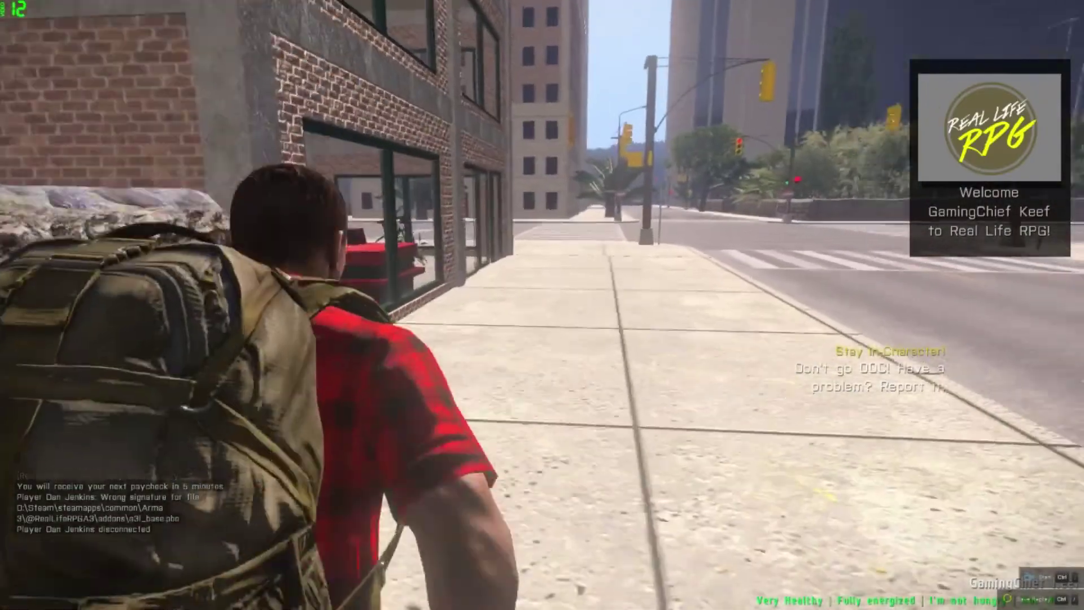
{"action": "key", "text": "w"}
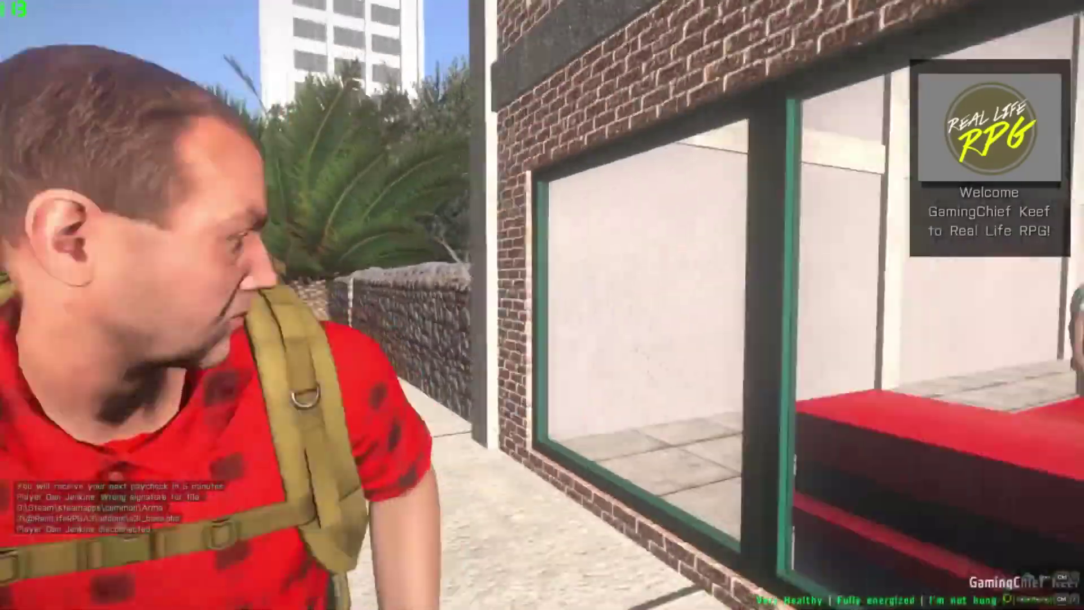
{"action": "key", "text": "w"}
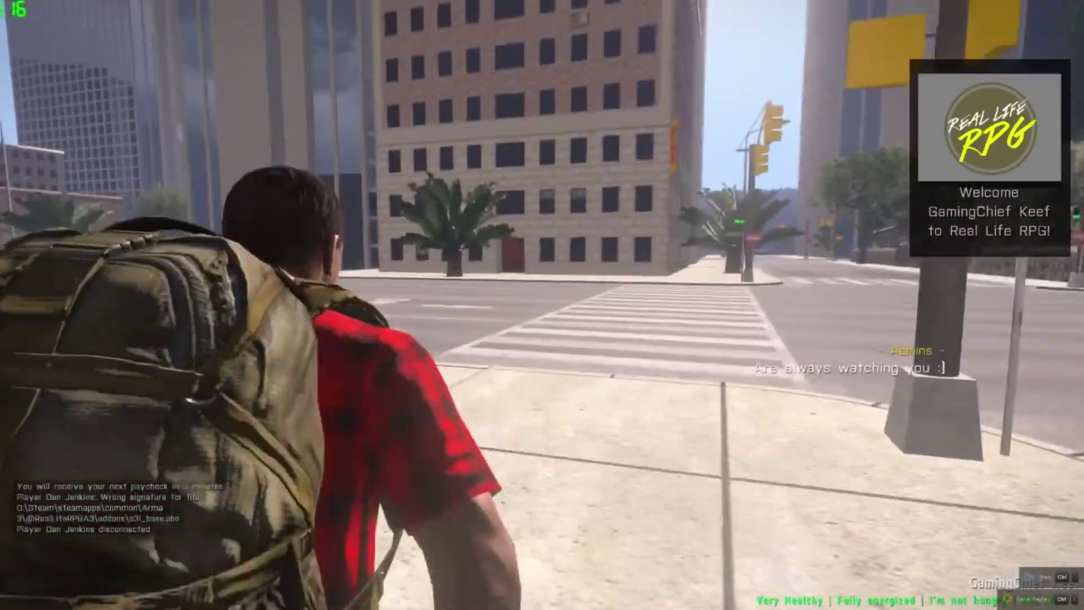
{"action": "key", "text": "x"}
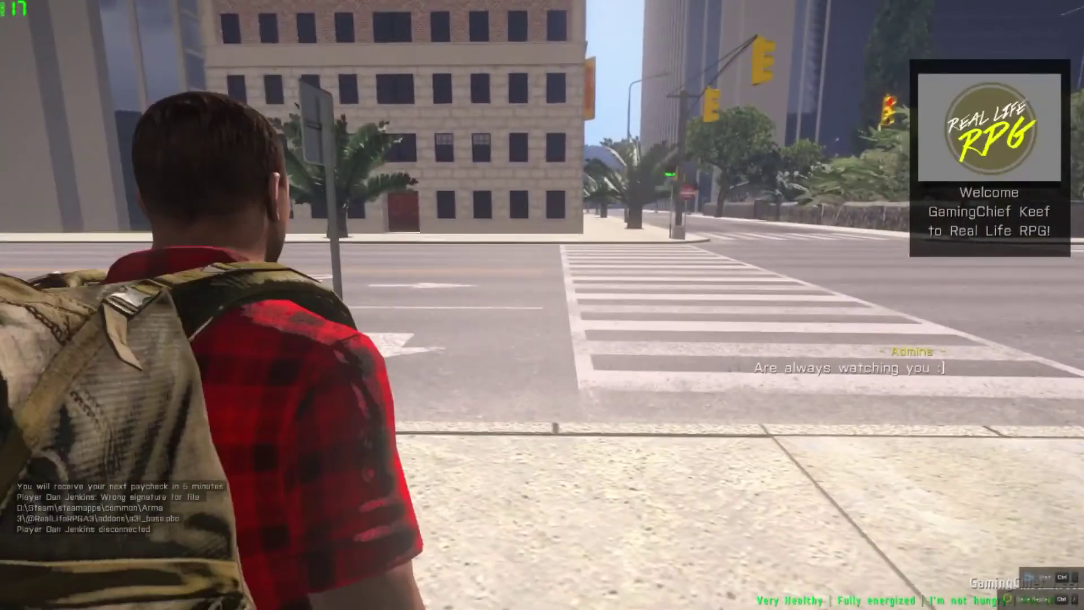
Pause Arma 3, close its window from the taskbar, and bring TeamSpeak into view
{"action": "key", "text": "Escape"}
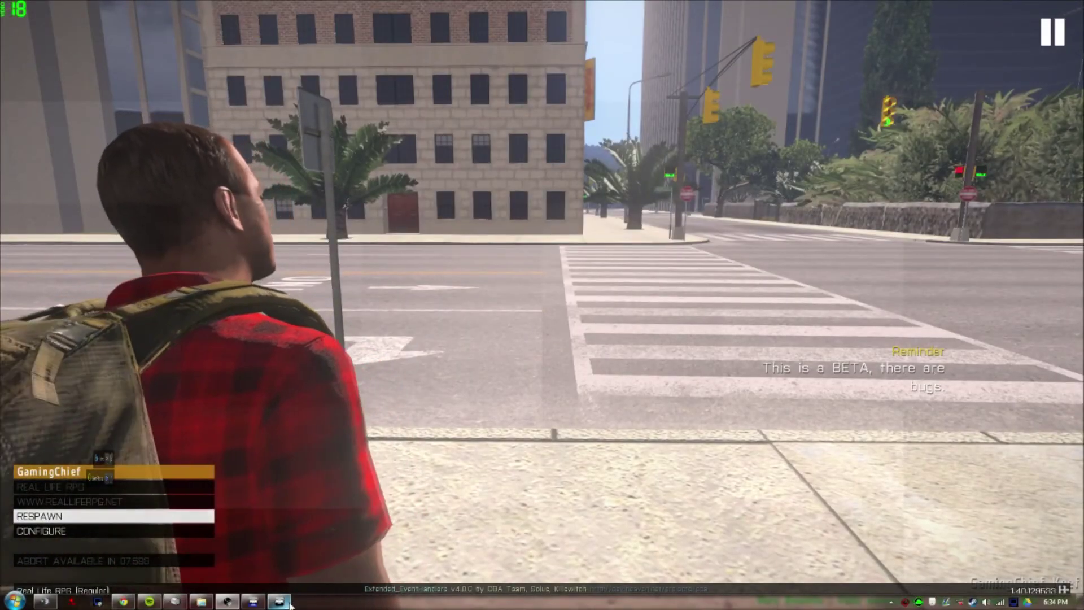
{"action": "right_click", "coordinate": [279, 601]}
{"action": "left_click", "coordinate": [285, 576]}
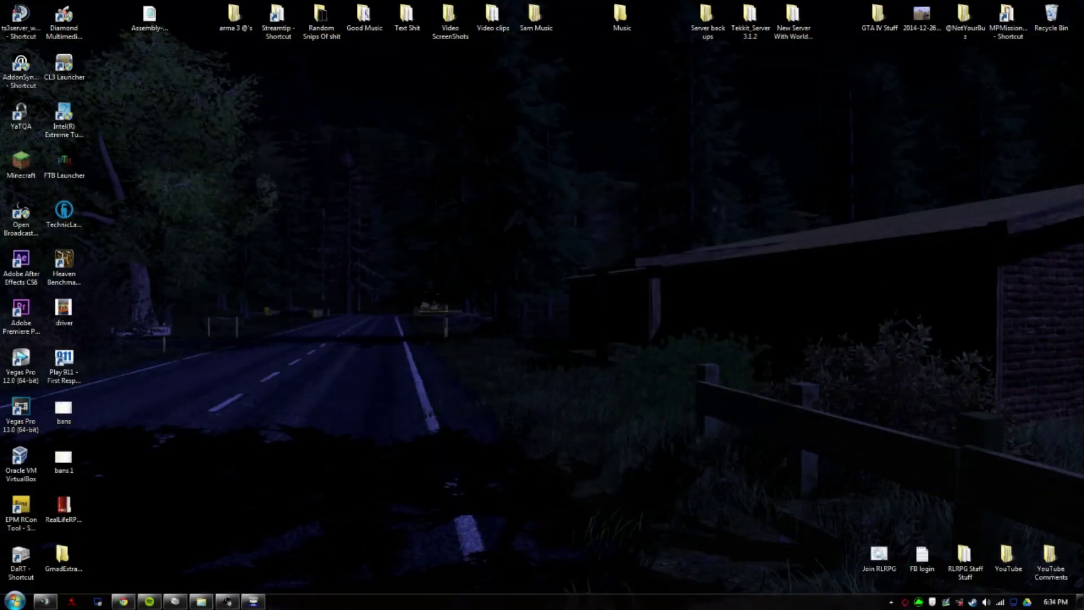
{"action": "left_click", "coordinate": [227, 602]}
Move into the AFK channel in TeamSpeak
{"action": "scroll", "coordinate": [886, 271], "scroll_direction": "down", "scroll_amount": 4}
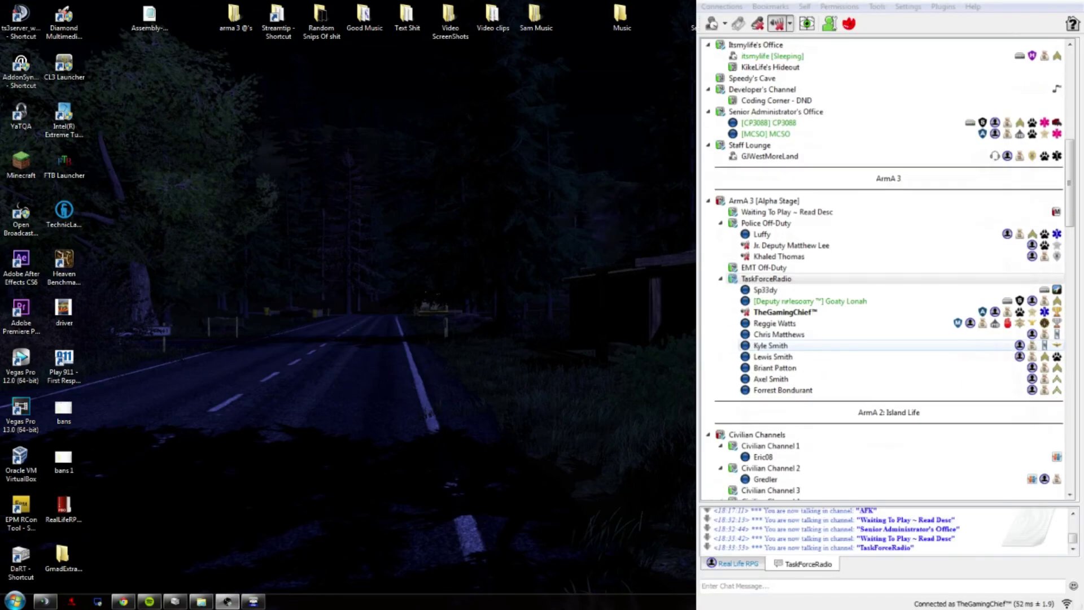
{"action": "scroll", "coordinate": [886, 270], "scroll_direction": "up", "scroll_amount": 2}
{"action": "scroll", "coordinate": [886, 339], "scroll_direction": "down", "scroll_amount": 20}
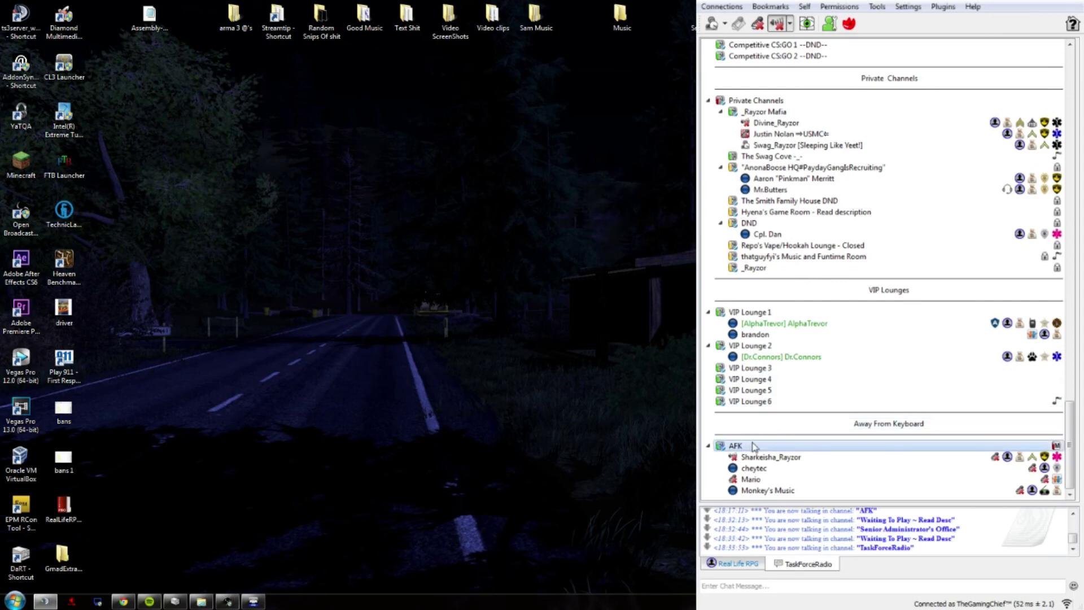
{"action": "double_click", "coordinate": [735, 446]}
Mute the speakers and minimize TeamSpeak to the desktop
{"action": "left_click", "coordinate": [782, 26]}
{"action": "scroll", "coordinate": [886, 214], "scroll_direction": "up", "scroll_amount": 20}
{"action": "scroll", "coordinate": [902, 234], "scroll_direction": "up", "scroll_amount": 9}
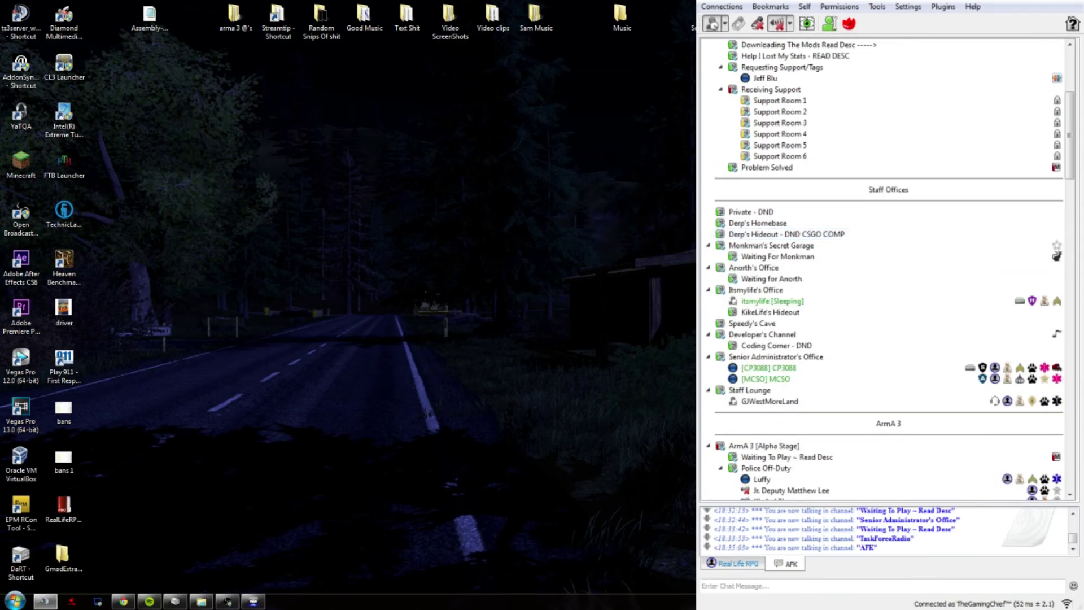
{"action": "key", "text": "super+d"}
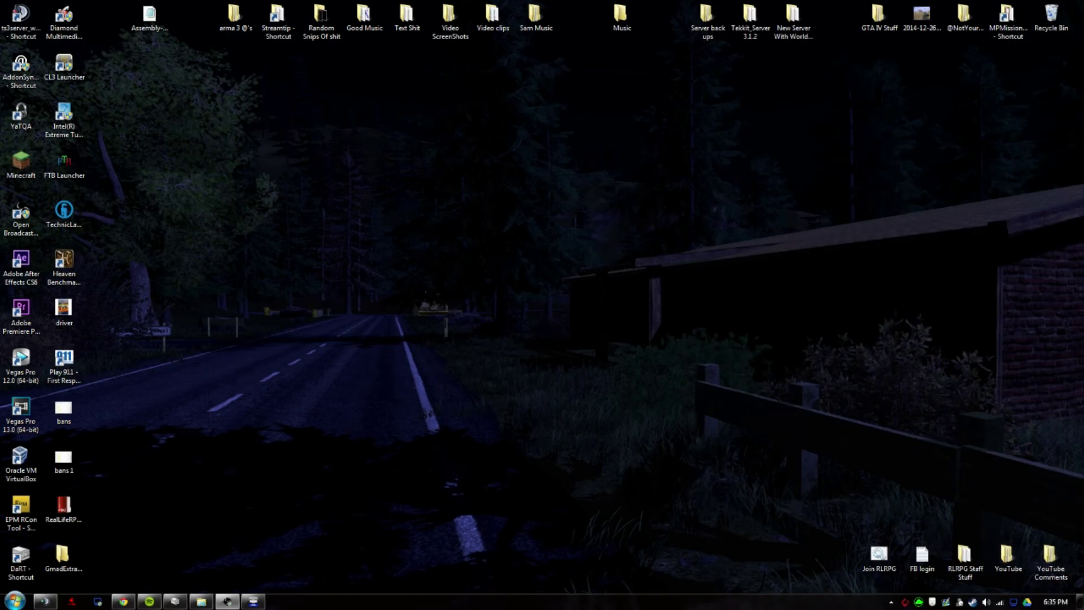